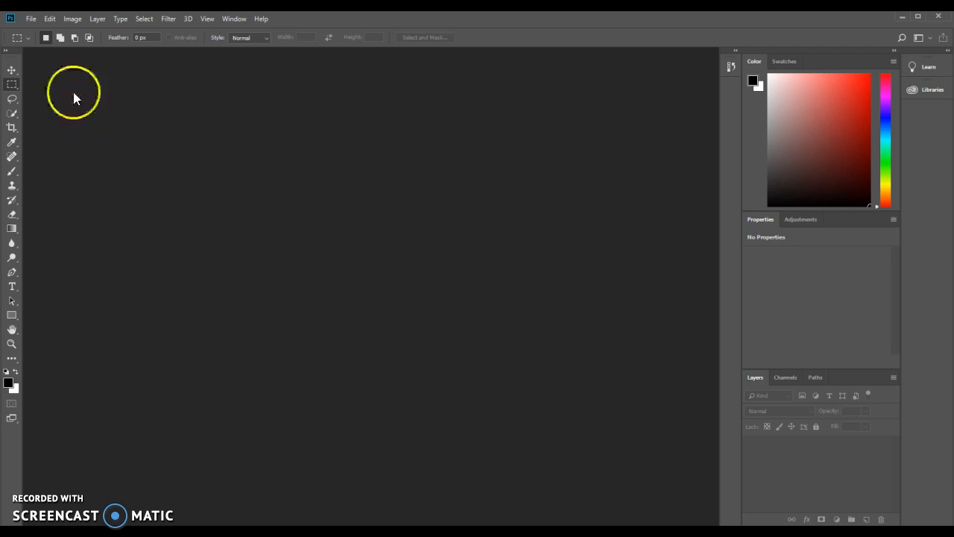
Start a new document 11 x 8.5 inches in landscape orientation at 300 pixels/inch.
{"action": "left_click", "coordinate": [32, 19]}
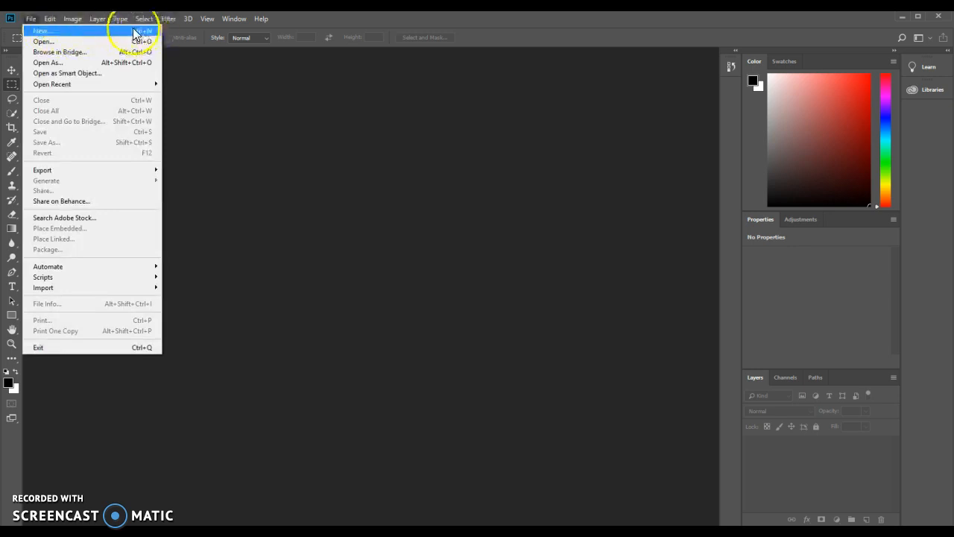
{"action": "left_click", "coordinate": [52, 34]}
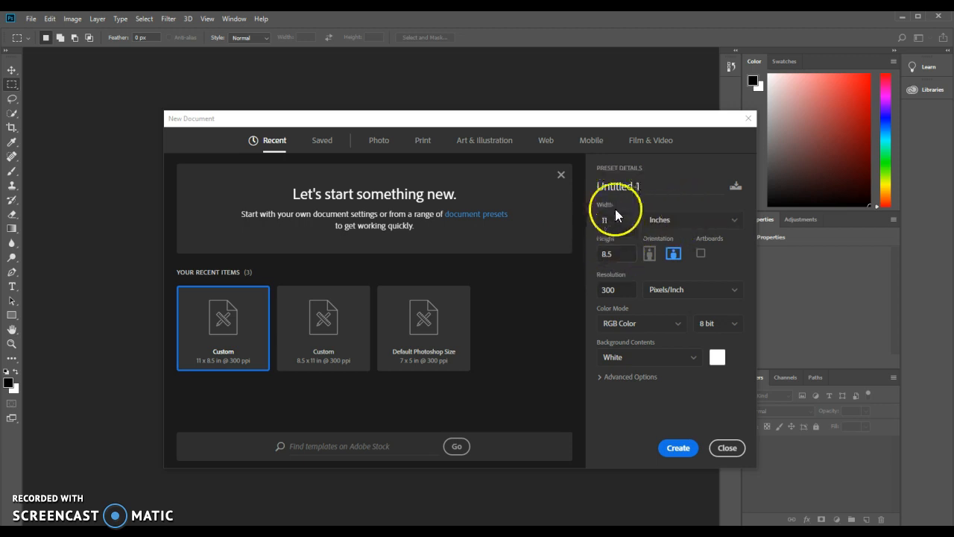
{"action": "left_click", "coordinate": [663, 221]}
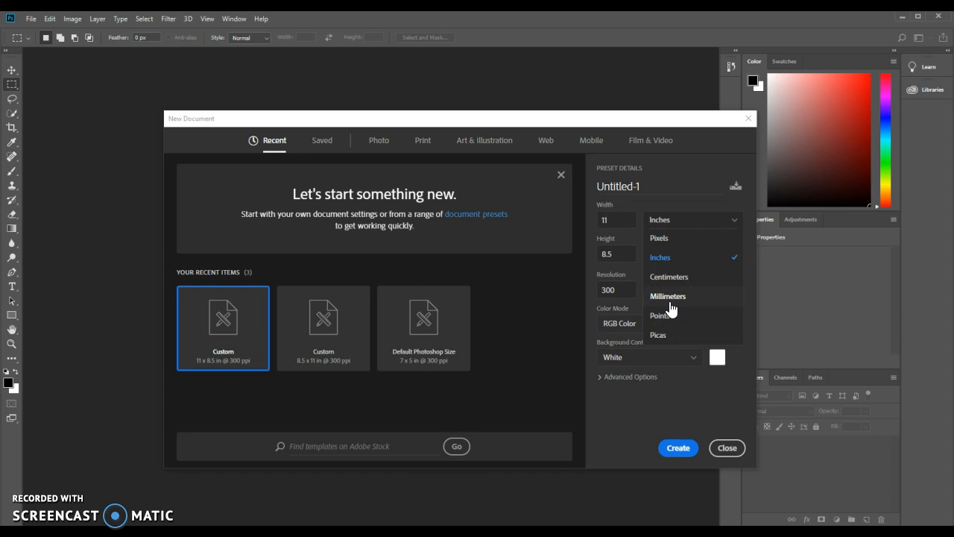
{"action": "left_click", "coordinate": [673, 258]}
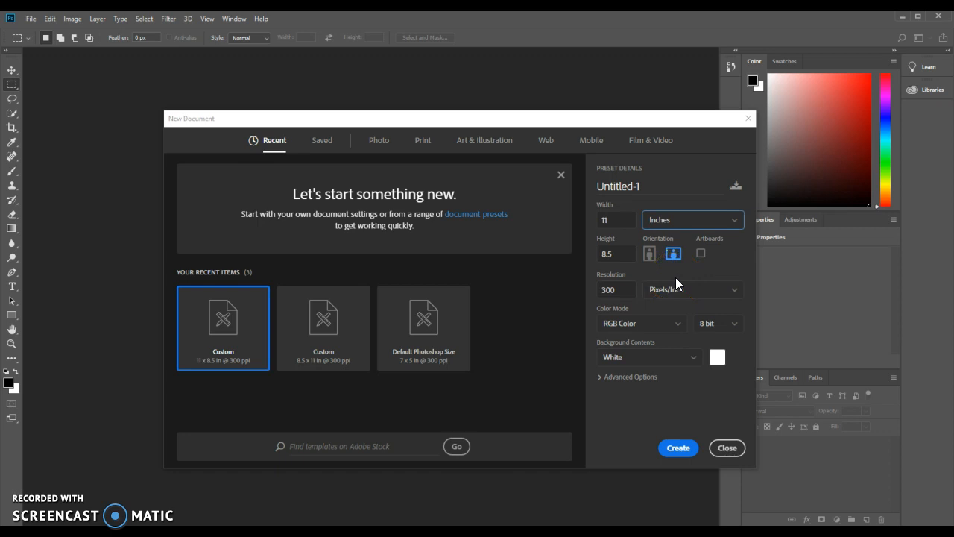
{"action": "left_click_drag", "start_coordinate": [604, 219], "coordinate": [587, 222]}
{"action": "left_click_drag", "start_coordinate": [619, 254], "coordinate": [601, 252]}
{"action": "left_click", "coordinate": [662, 260]}
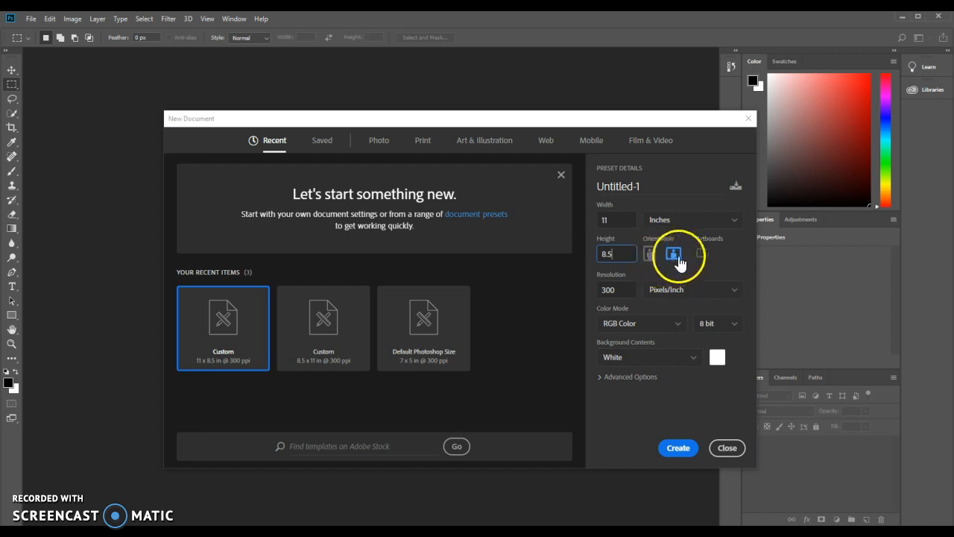
{"action": "left_click", "coordinate": [649, 255]}
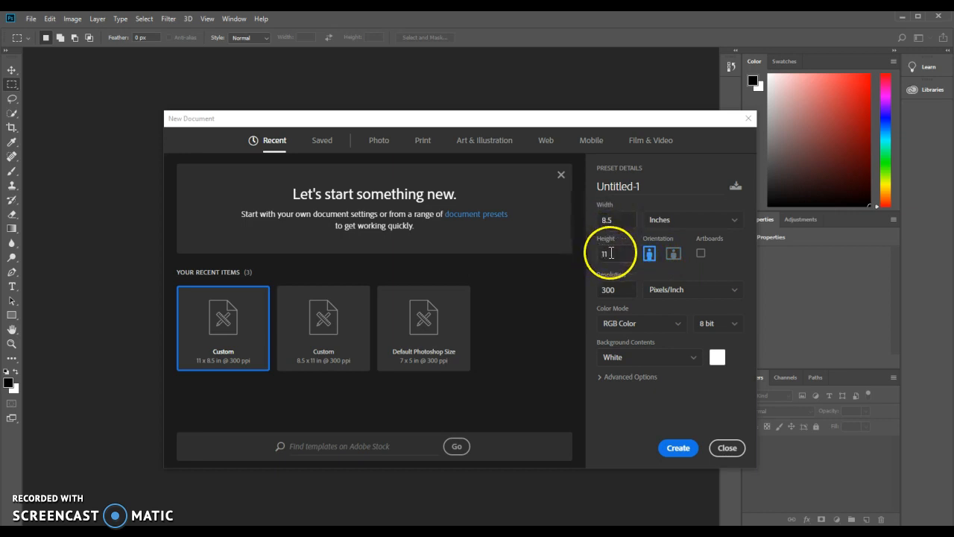
{"action": "left_click", "coordinate": [673, 254]}
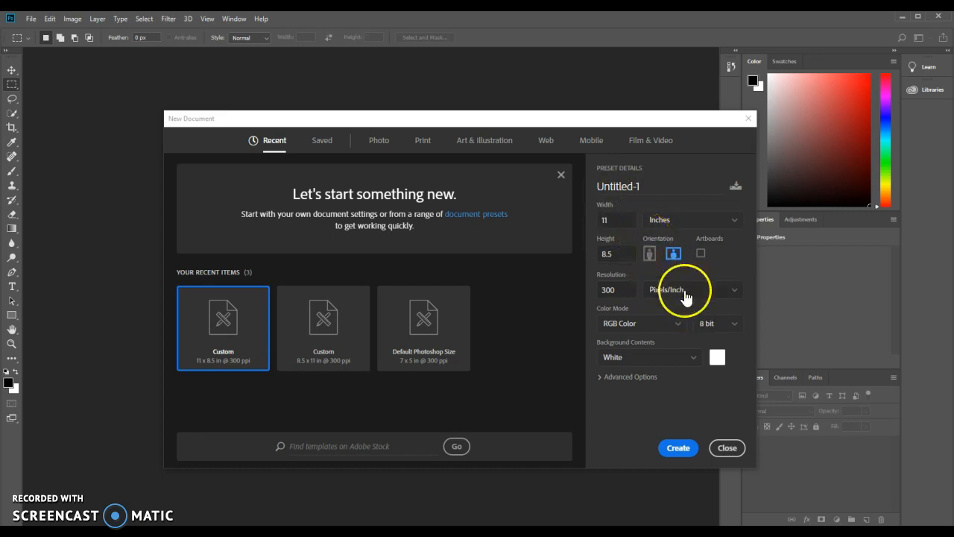
Set the background contents to White and create the document.
{"action": "left_click", "coordinate": [642, 357]}
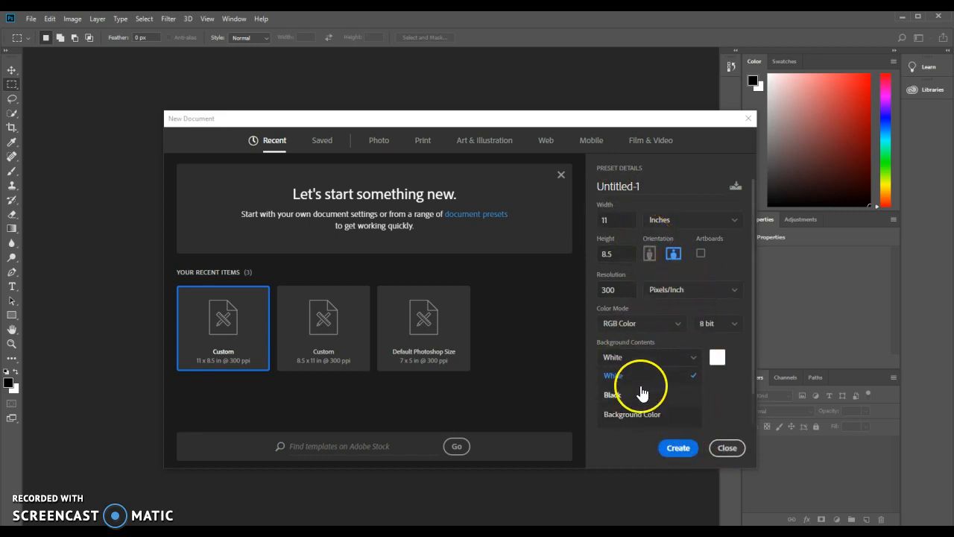
{"action": "left_click", "coordinate": [639, 376]}
{"action": "left_click", "coordinate": [683, 449]}
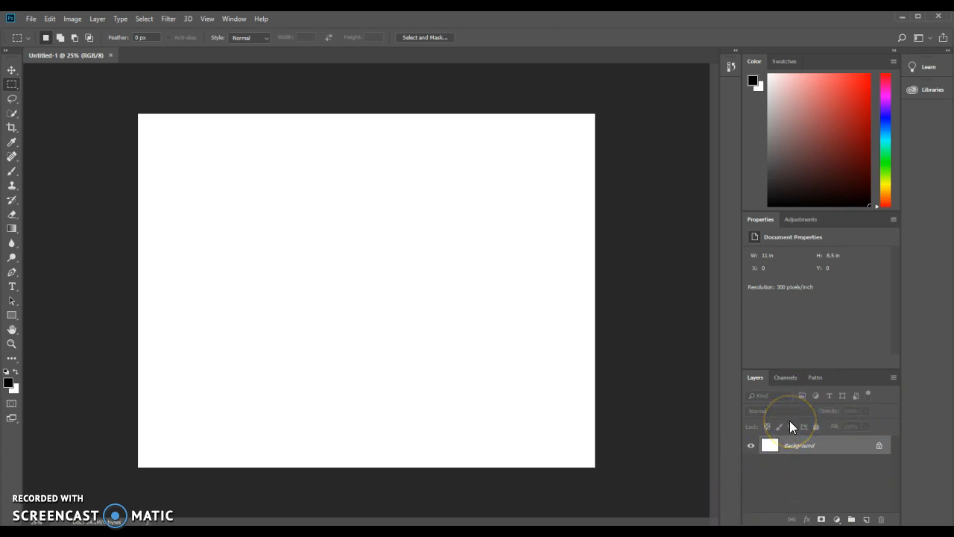
Unlock the background layer so it becomes an editable layer.
{"action": "left_click", "coordinate": [813, 474]}
{"action": "left_click", "coordinate": [879, 447]}
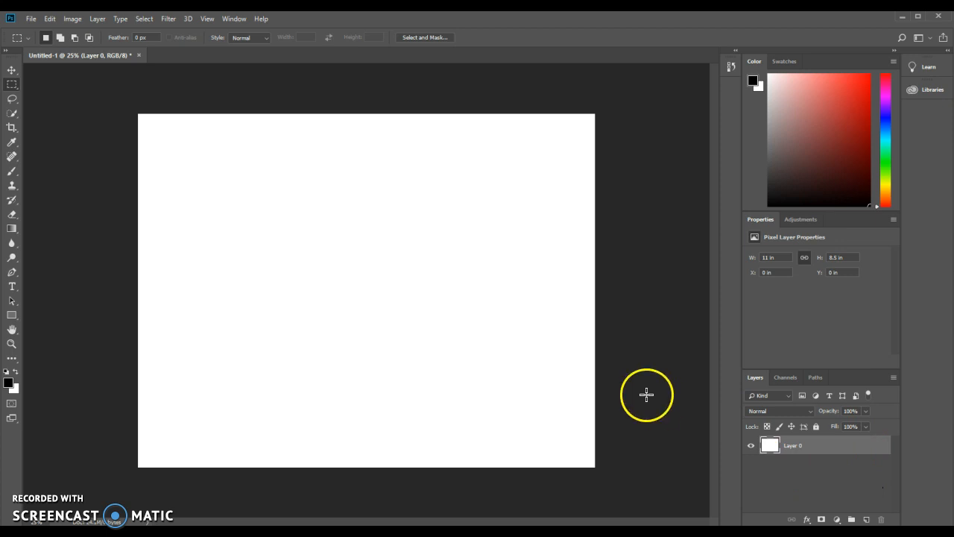
Open the daisies.jpg photo from the My Pictures folder.
{"action": "left_click", "coordinate": [32, 20]}
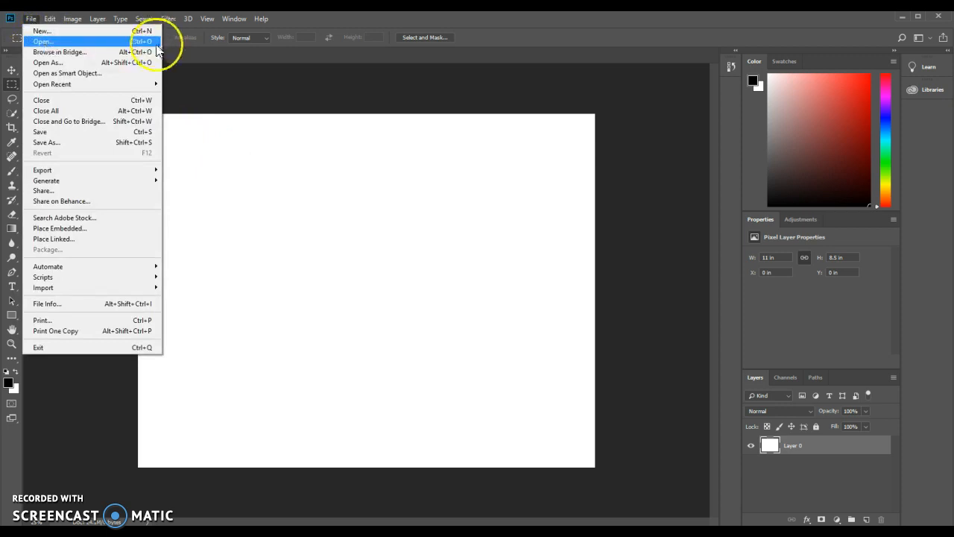
{"action": "left_click", "coordinate": [67, 42]}
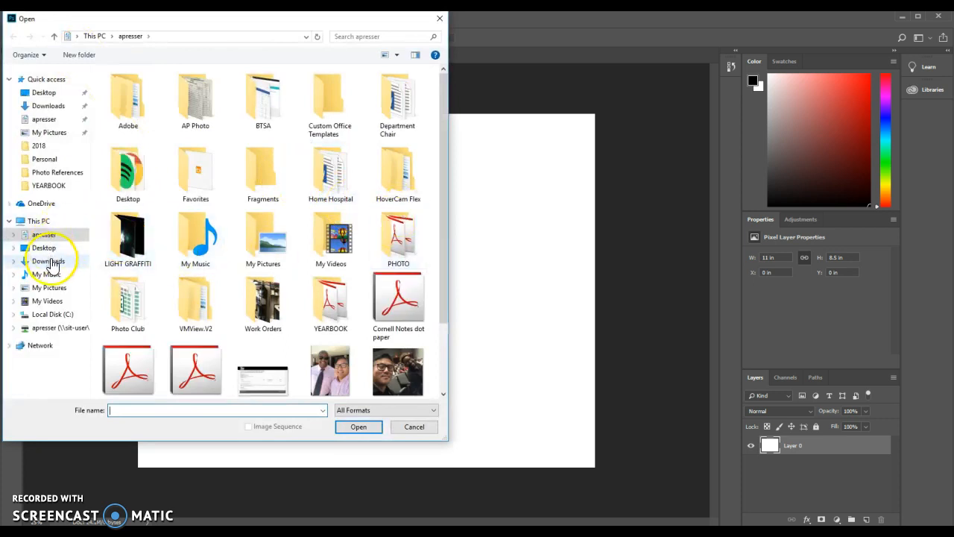
{"action": "left_click", "coordinate": [55, 289]}
{"action": "left_click_drag", "start_coordinate": [442, 107], "coordinate": [448, 236]}
{"action": "double_click", "coordinate": [412, 191]}
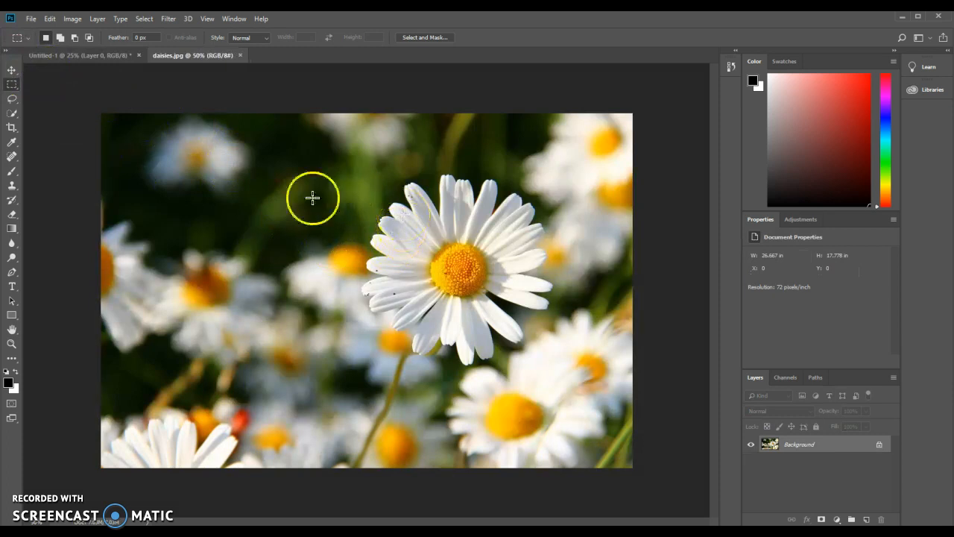
Bring the daisies photo into the blank document as a new layer using the Move tool.
{"action": "left_click", "coordinate": [84, 56]}
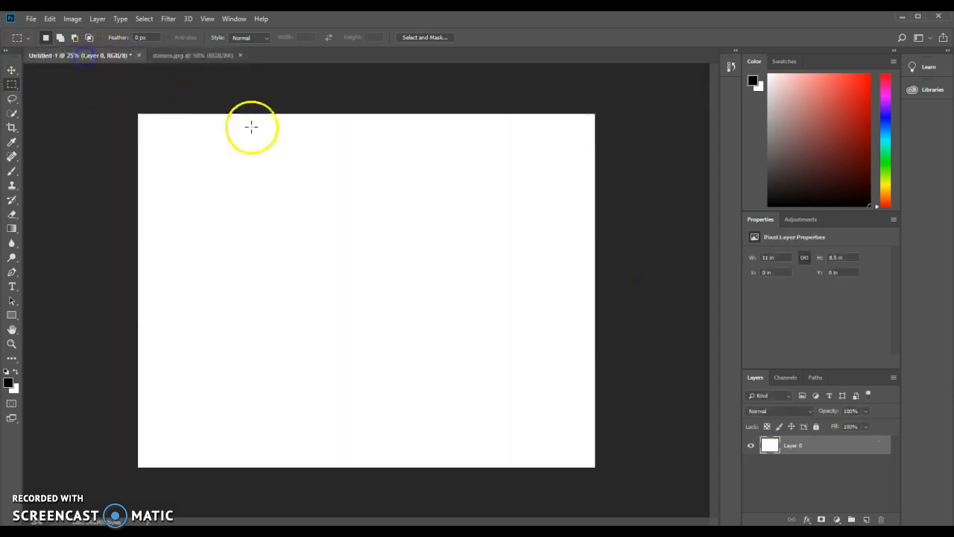
{"action": "left_click", "coordinate": [194, 56]}
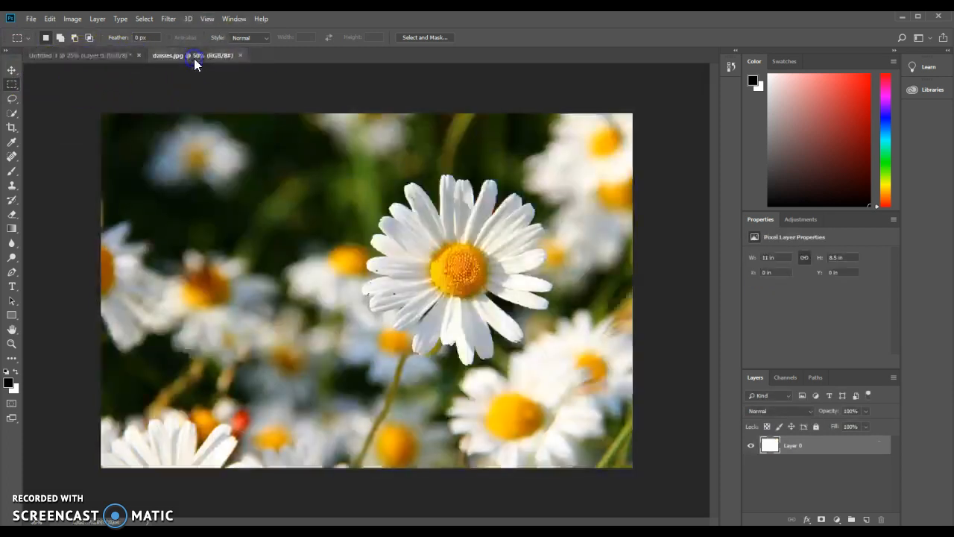
{"action": "left_click", "coordinate": [12, 70]}
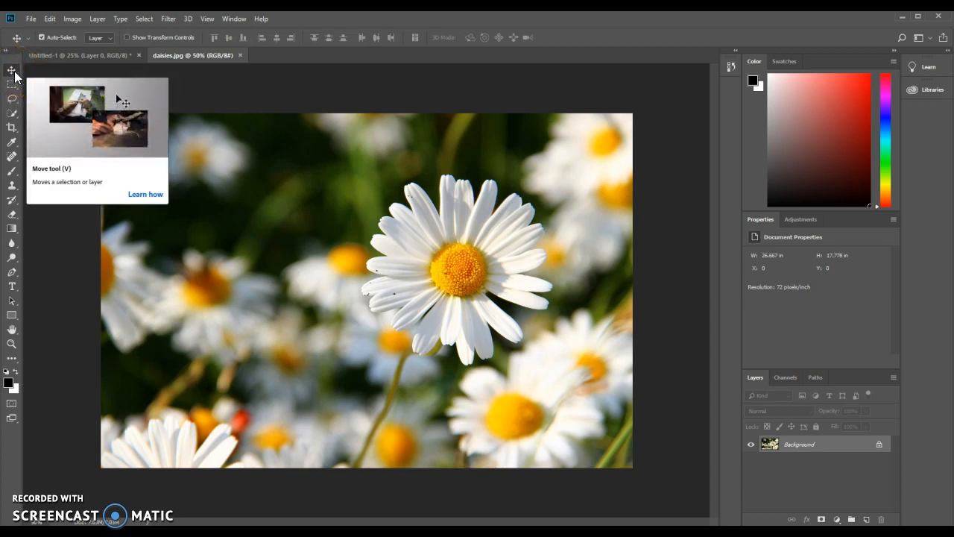
{"action": "left_click", "coordinate": [13, 72]}
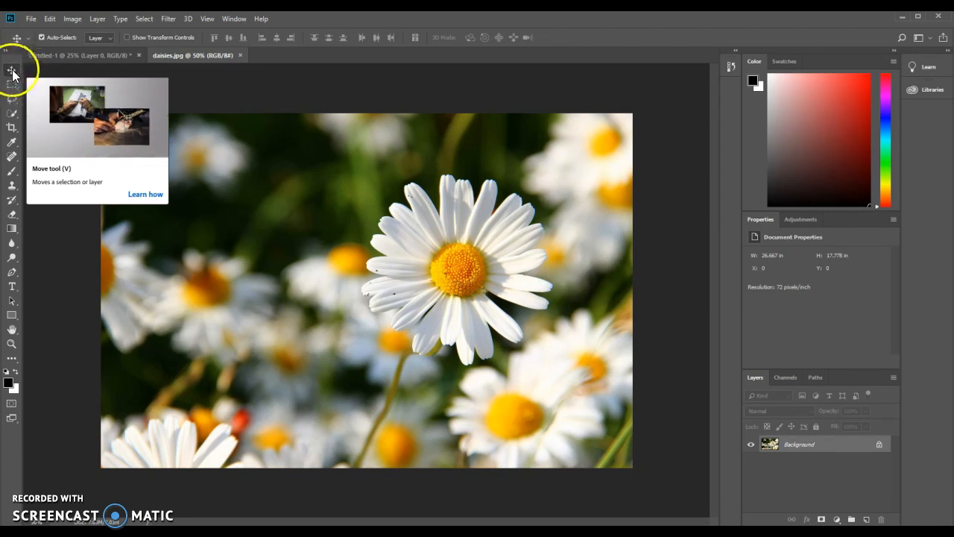
{"action": "left_click", "coordinate": [15, 90]}
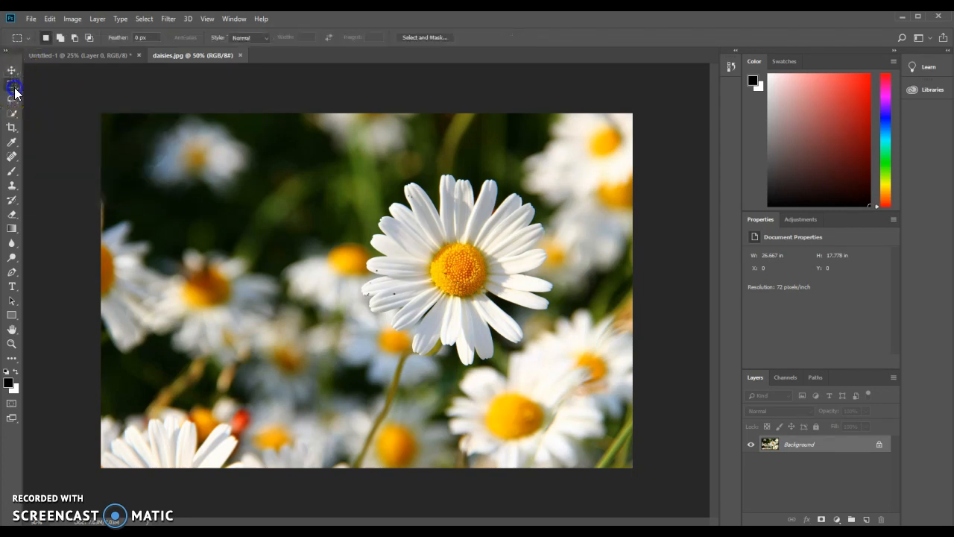
{"action": "left_click", "coordinate": [16, 89]}
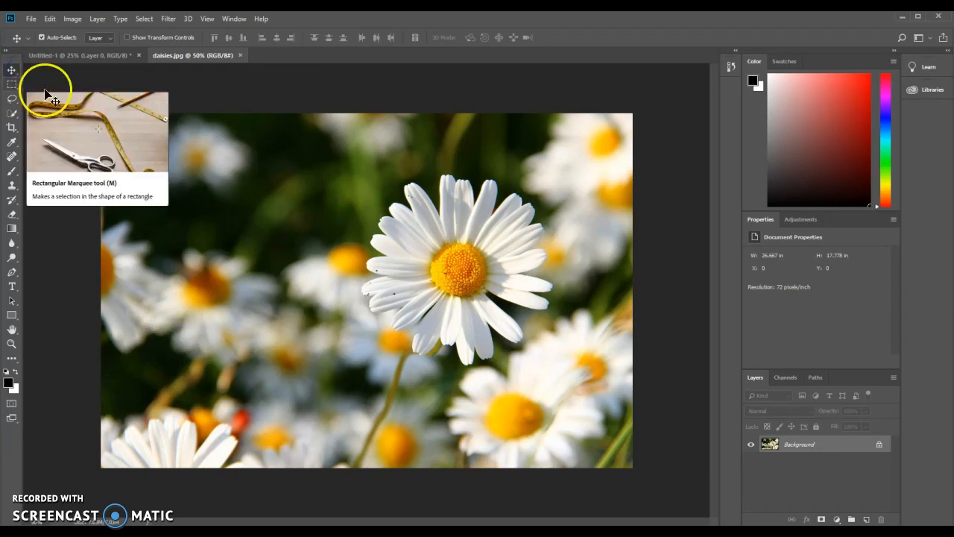
{"action": "left_click_drag", "start_coordinate": [464, 263], "coordinate": [328, 203]}
{"action": "left_click_drag", "start_coordinate": [155, 97], "coordinate": [345, 254]}
{"action": "left_click_drag", "start_coordinate": [407, 308], "coordinate": [387, 292]}
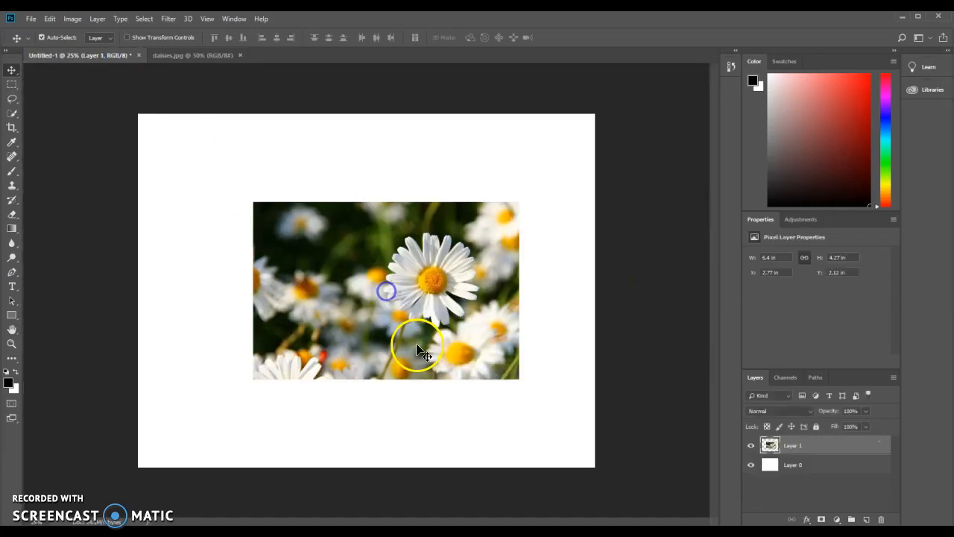
Reposition the daisies layer toward the upper-left area of the canvas.
{"action": "left_click", "coordinate": [178, 56]}
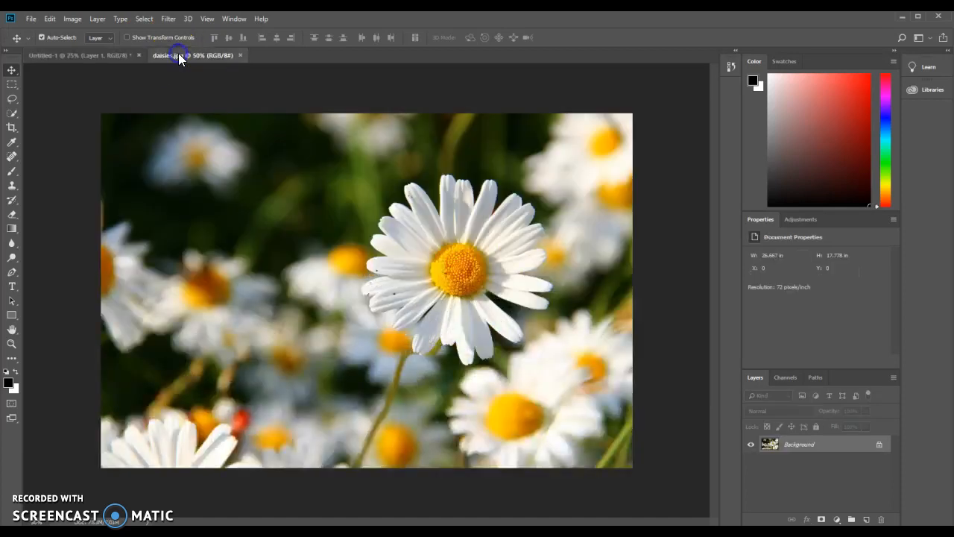
{"action": "left_click", "coordinate": [74, 59]}
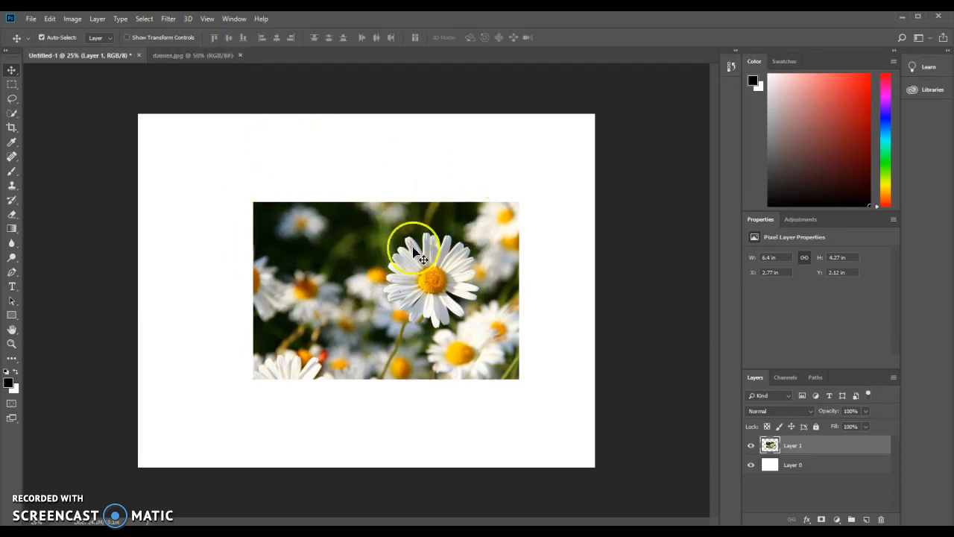
{"action": "left_click_drag", "start_coordinate": [419, 309], "coordinate": [369, 248]}
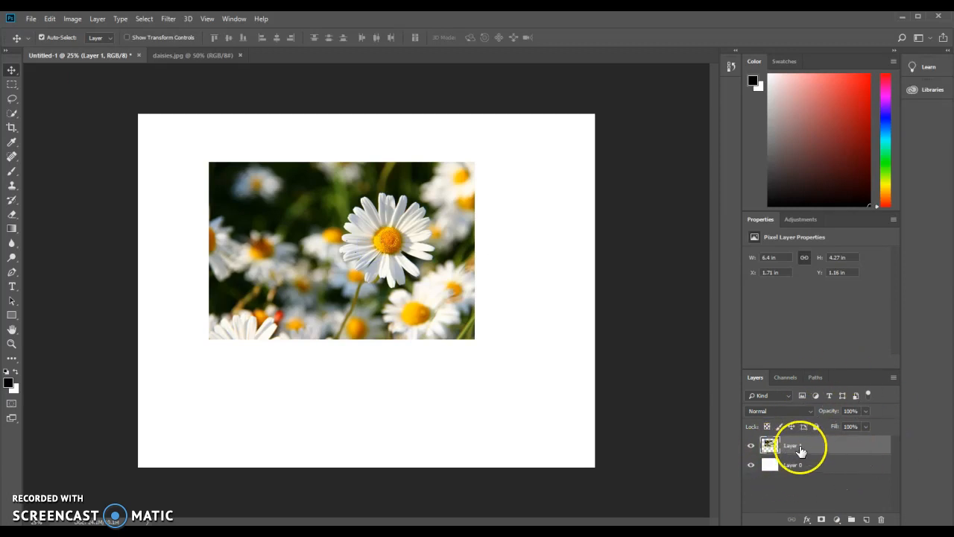
{"action": "left_click_drag", "start_coordinate": [412, 310], "coordinate": [352, 265]}
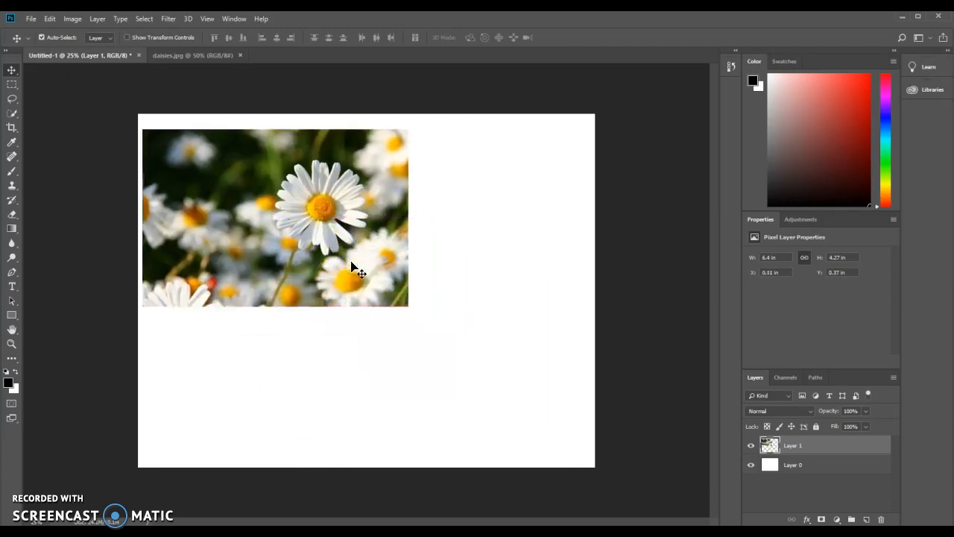
{"action": "left_click", "coordinate": [440, 300]}
{"action": "left_click_drag", "start_coordinate": [378, 260], "coordinate": [415, 283]}
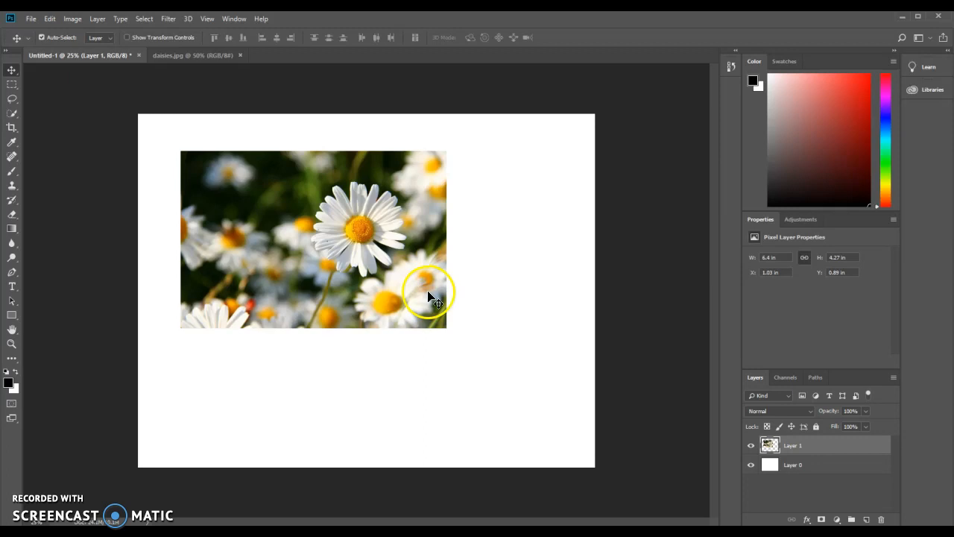
{"action": "key", "text": "ctrl+t"}
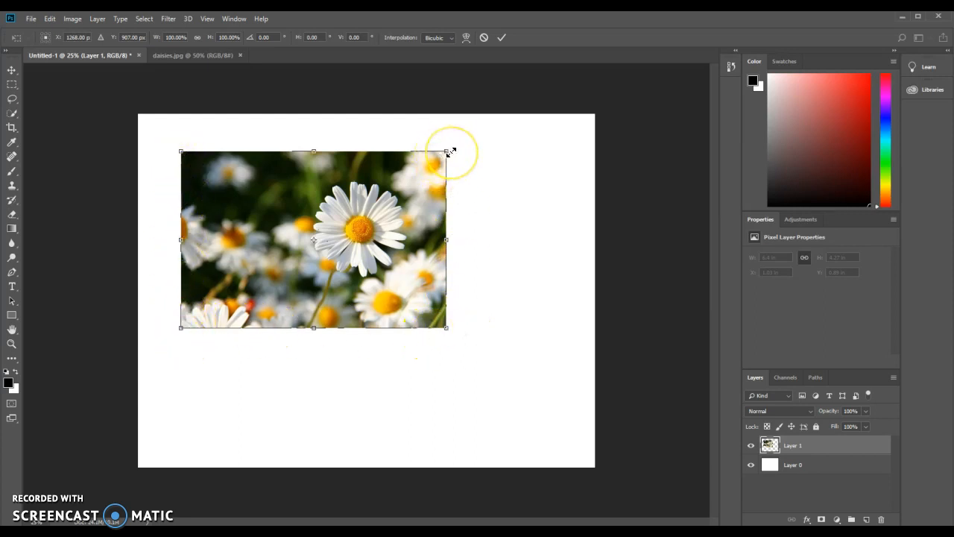
{"action": "left_click_drag", "start_coordinate": [447, 328], "coordinate": [562, 243]}
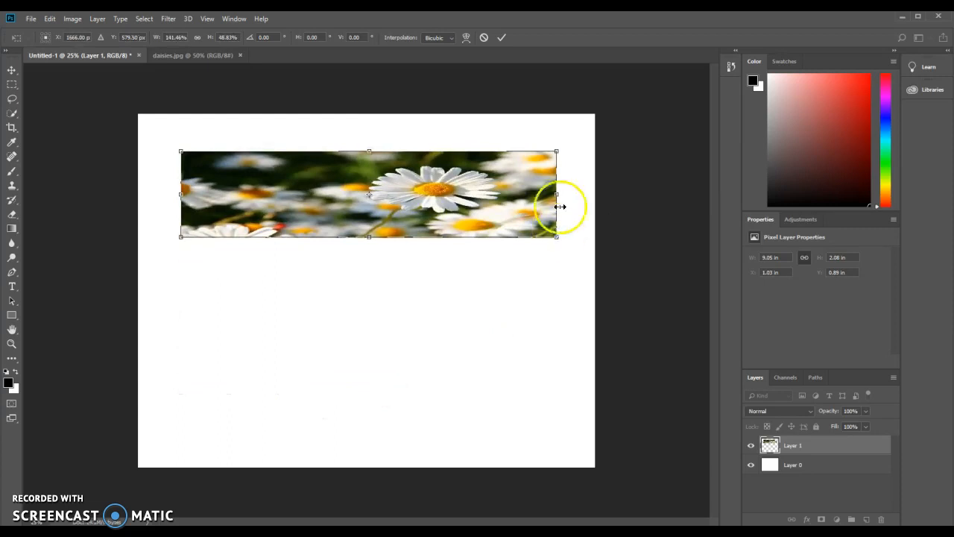
{"action": "left_click", "coordinate": [483, 37]}
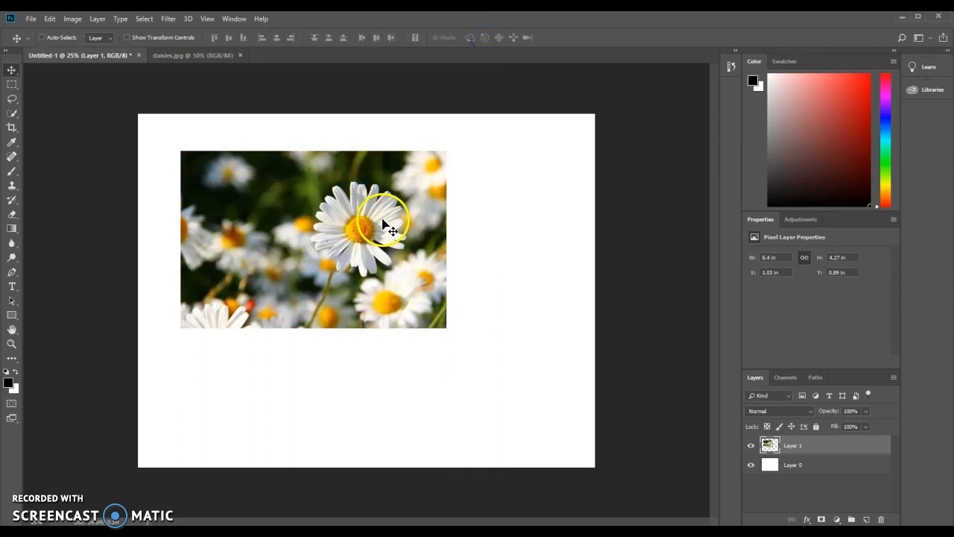
{"action": "key", "text": "ctrl+t"}
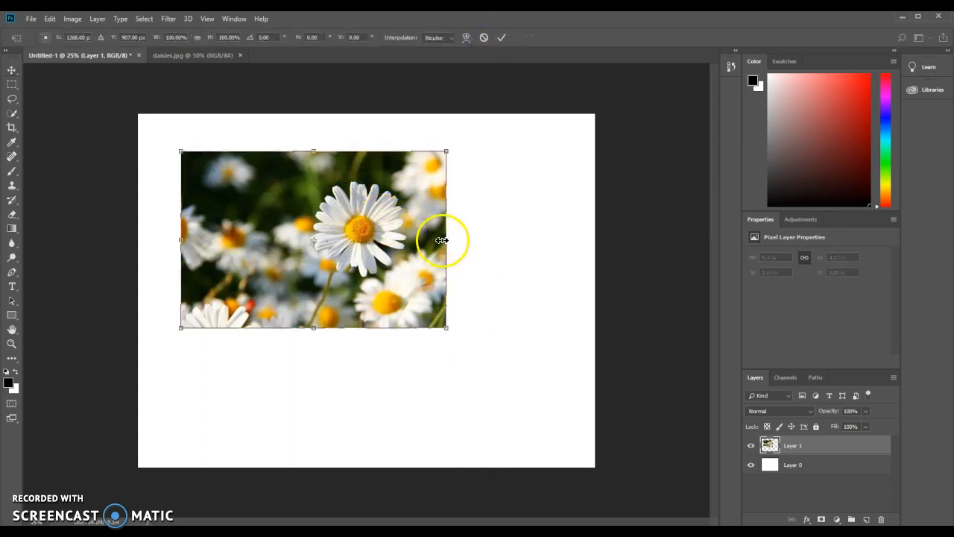
{"action": "left_click_drag", "start_coordinate": [444, 325], "coordinate": [449, 361]}
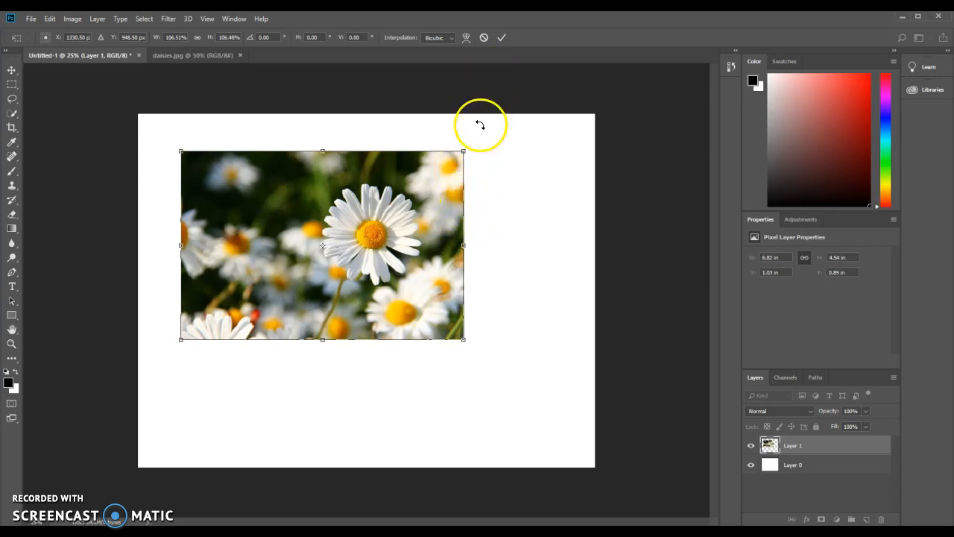
{"action": "left_click_drag", "start_coordinate": [463, 340], "coordinate": [592, 321]}
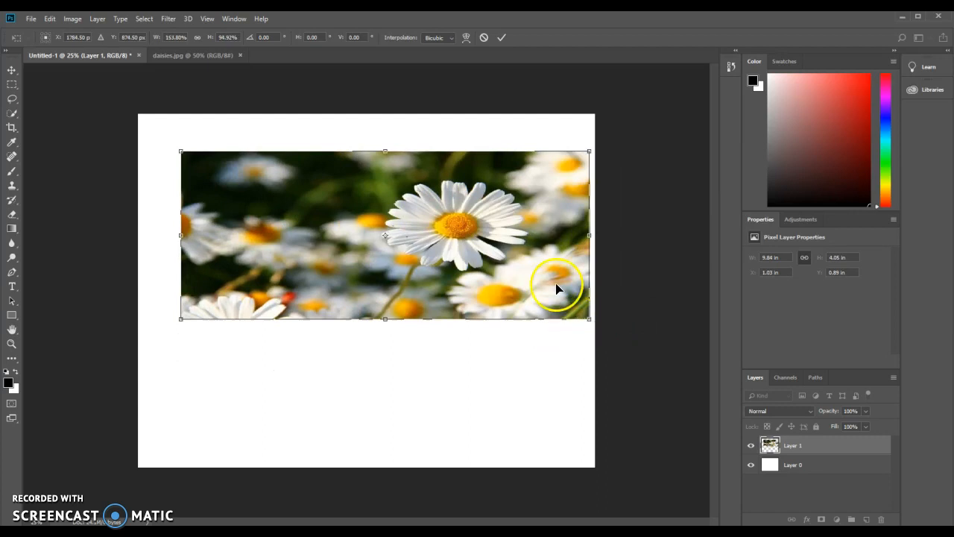
{"action": "left_click", "coordinate": [483, 38]}
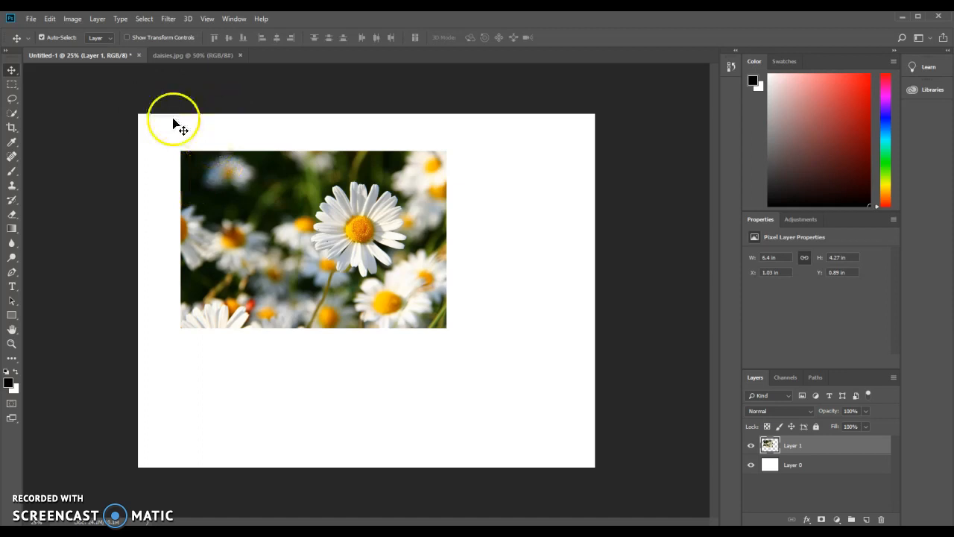
Try rotating and scaling the daisies layer with Free Transform, cancelling the transformation.
{"action": "left_click", "coordinate": [49, 19]}
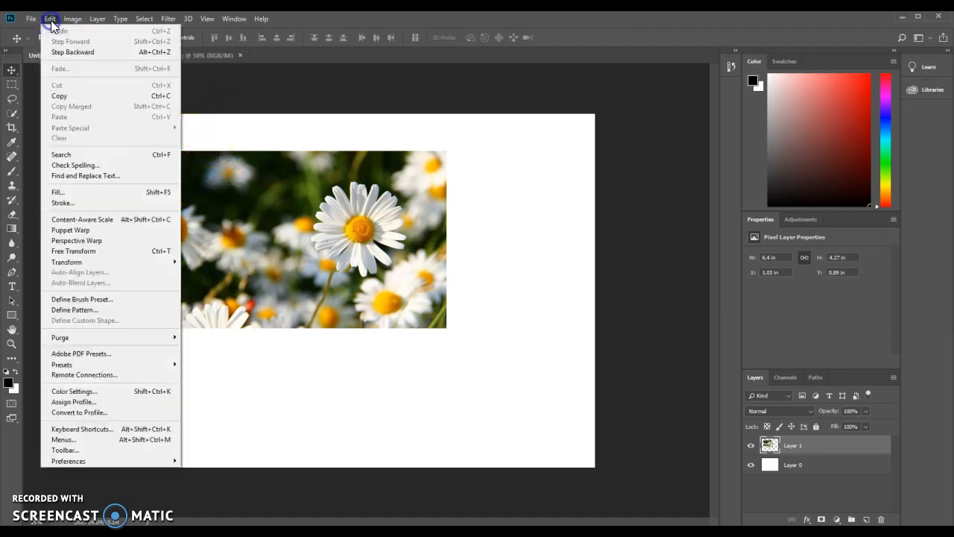
{"action": "left_click", "coordinate": [93, 251]}
{"action": "left_click_drag", "start_coordinate": [454, 340], "coordinate": [463, 427]}
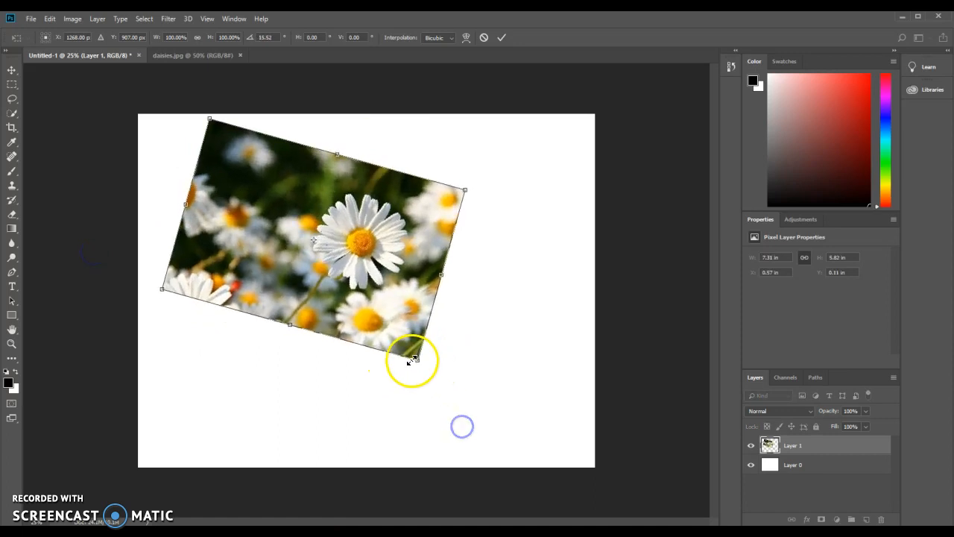
{"action": "left_click_drag", "start_coordinate": [423, 375], "coordinate": [463, 397]}
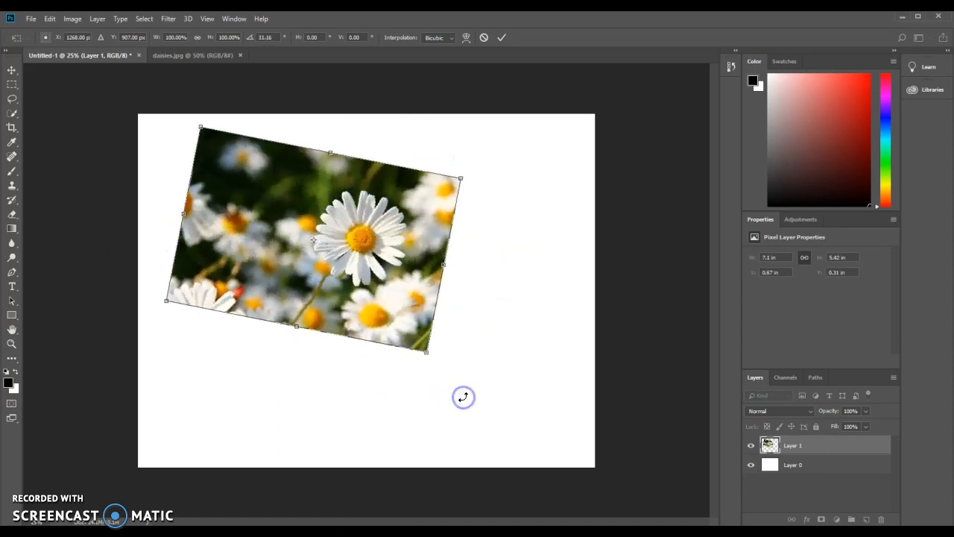
{"action": "left_click_drag", "start_coordinate": [425, 349], "coordinate": [418, 372]}
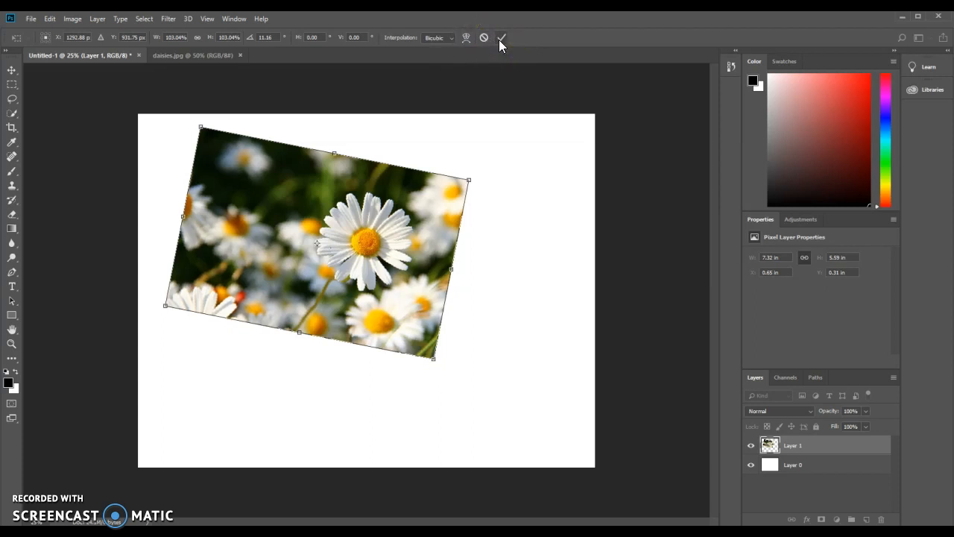
{"action": "left_click_drag", "start_coordinate": [472, 372], "coordinate": [430, 423]}
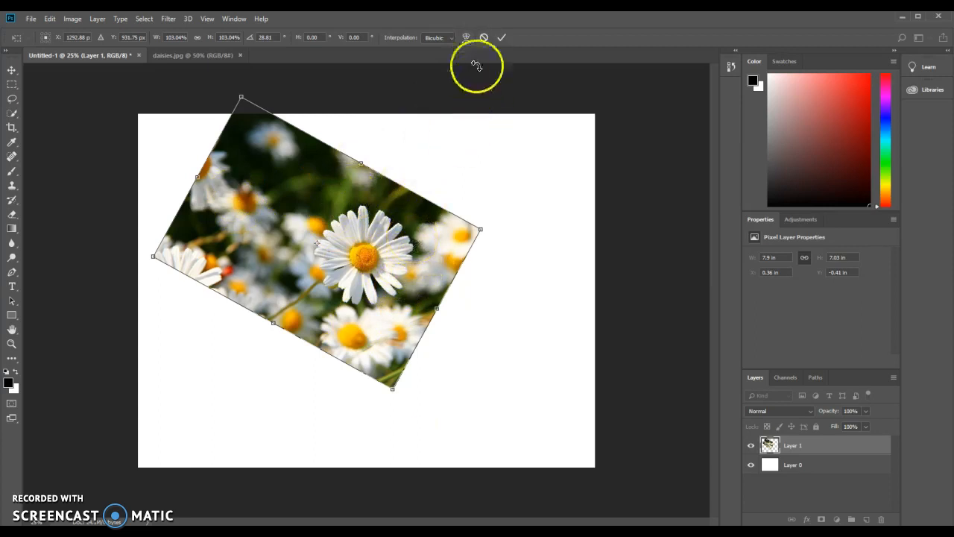
{"action": "left_click", "coordinate": [483, 37]}
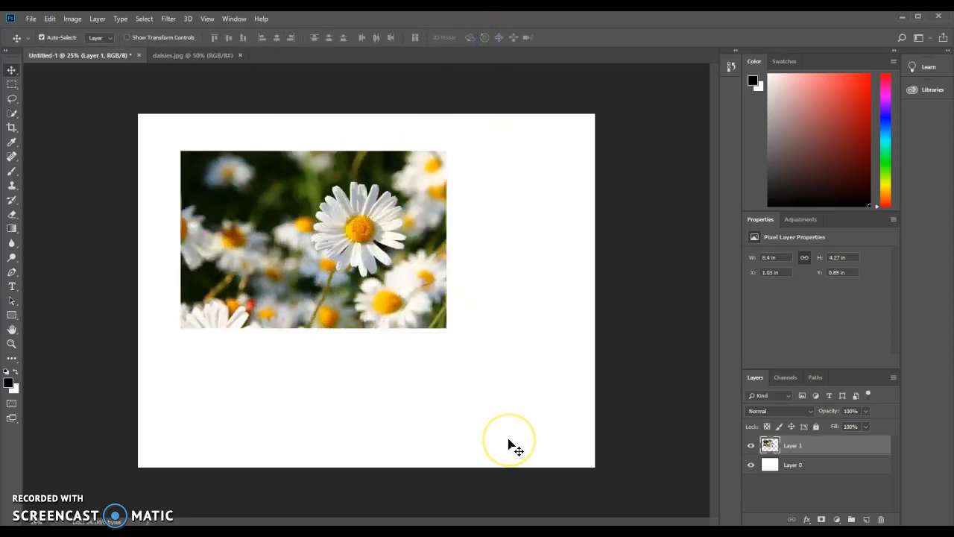
Rotate the daisies layer about 30° and scale it to about 93% with Free Transform, then nudge it slightly left.
{"action": "key", "text": "ctrl+t"}
{"action": "left_click_drag", "start_coordinate": [511, 366], "coordinate": [427, 447]}
{"action": "left_click_drag", "start_coordinate": [383, 379], "coordinate": [377, 336]}
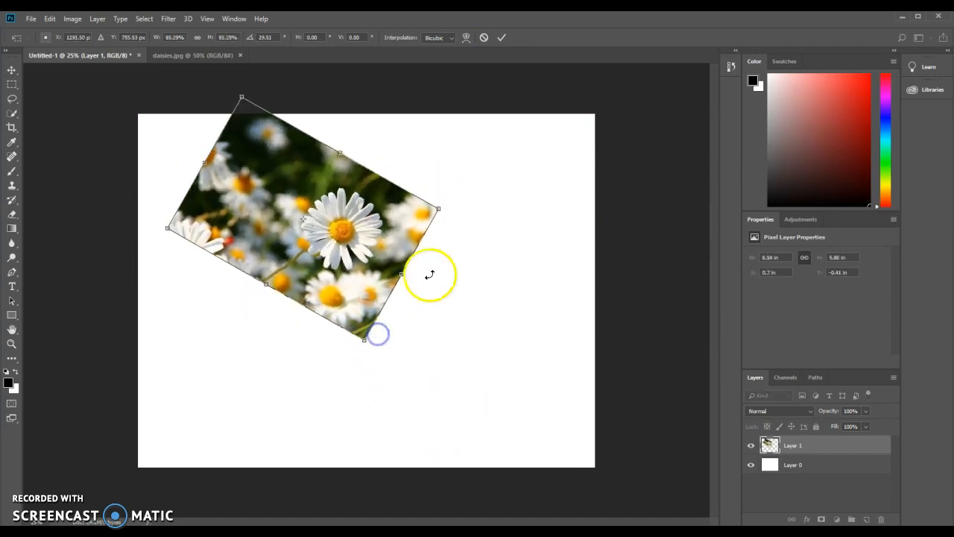
{"action": "left_click", "coordinate": [501, 39]}
{"action": "left_click_drag", "start_coordinate": [363, 231], "coordinate": [343, 237]}
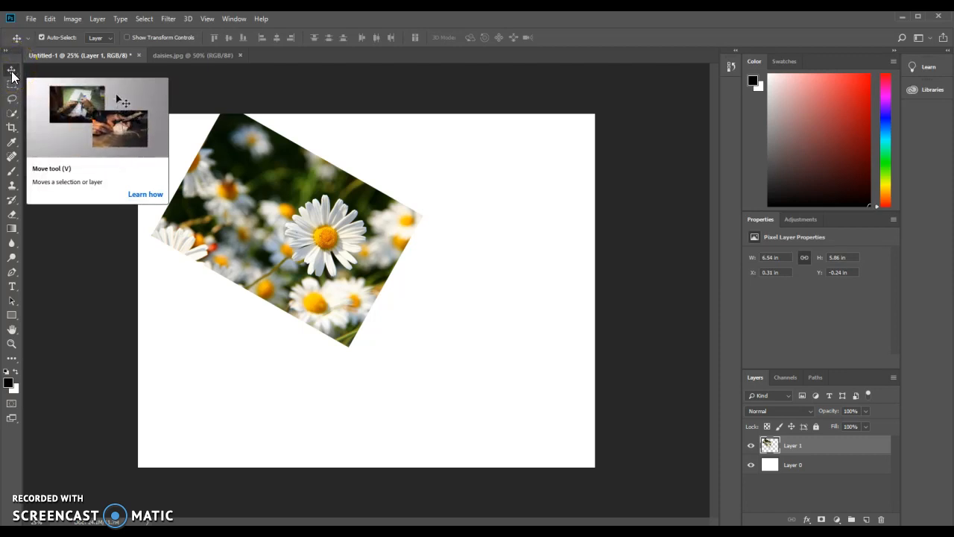
{"action": "left_click", "coordinate": [13, 159]}
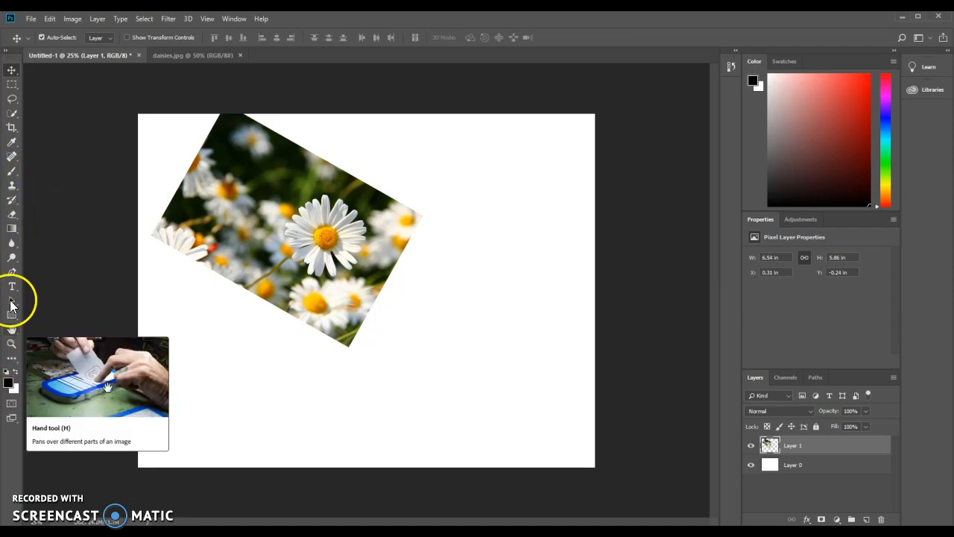
{"action": "mouse_move", "coordinate": [8, 159]}
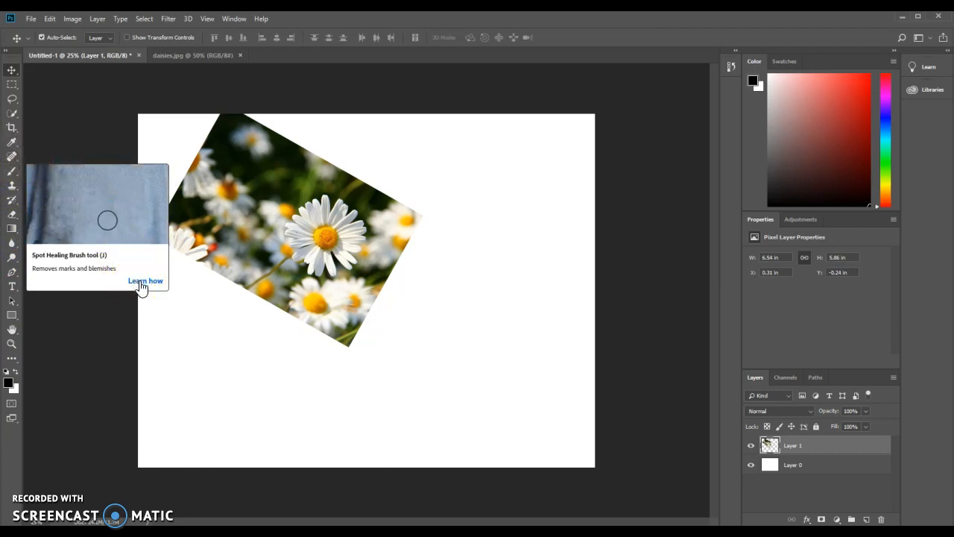
{"action": "left_click", "coordinate": [15, 154]}
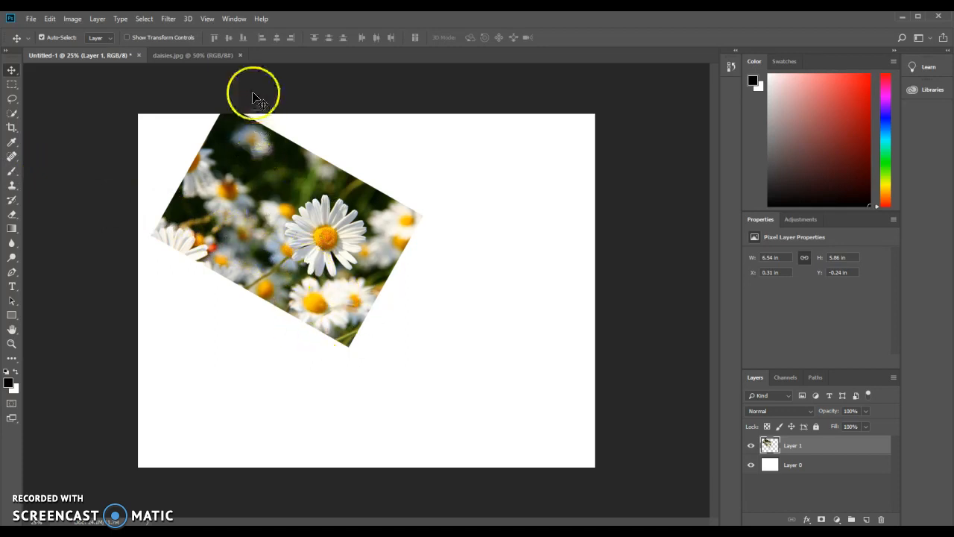
Close daisies.jpg, open the corgipic.jpg photo and bring it into the Untitled-1 document as a new layer.
{"action": "left_click", "coordinate": [222, 55]}
{"action": "left_click", "coordinate": [96, 54]}
{"action": "left_click", "coordinate": [31, 19]}
{"action": "left_click", "coordinate": [47, 42]}
{"action": "left_click_drag", "start_coordinate": [441, 100], "coordinate": [428, 202]}
{"action": "left_click", "coordinate": [256, 293]}
{"action": "double_click", "coordinate": [256, 293]}
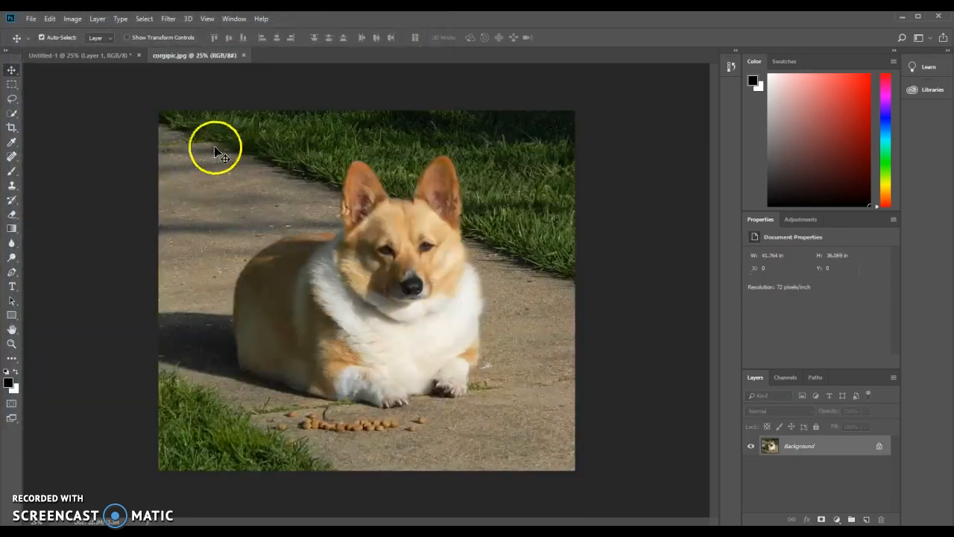
{"action": "left_click_drag", "start_coordinate": [439, 261], "coordinate": [393, 283]}
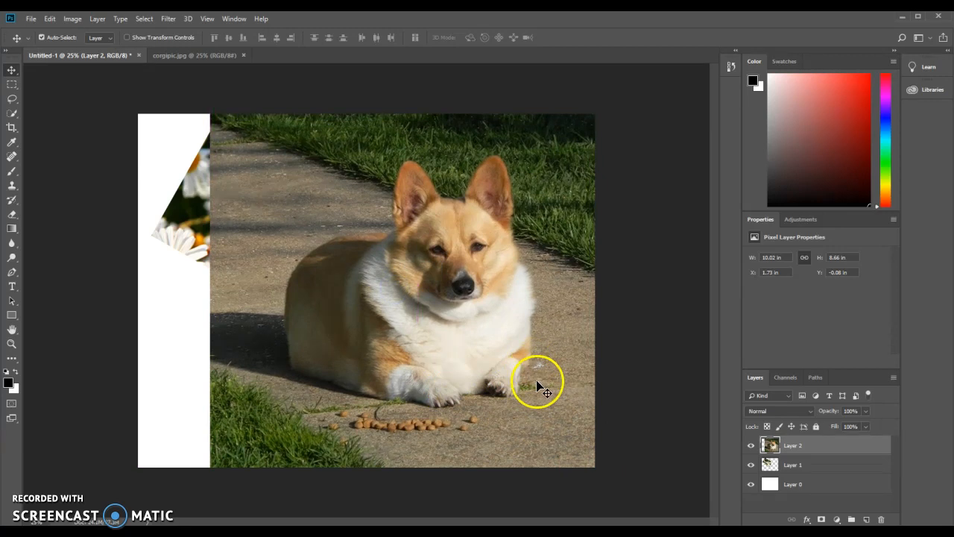
Select the bottom layer and enlarge the canvas to 17 by 11 inches.
{"action": "left_click", "coordinate": [821, 489]}
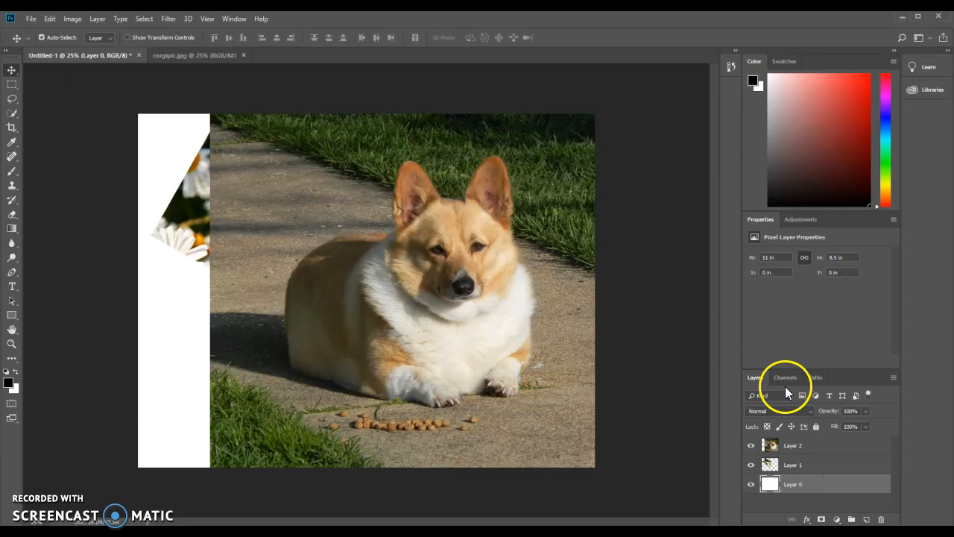
{"action": "left_click", "coordinate": [75, 19]}
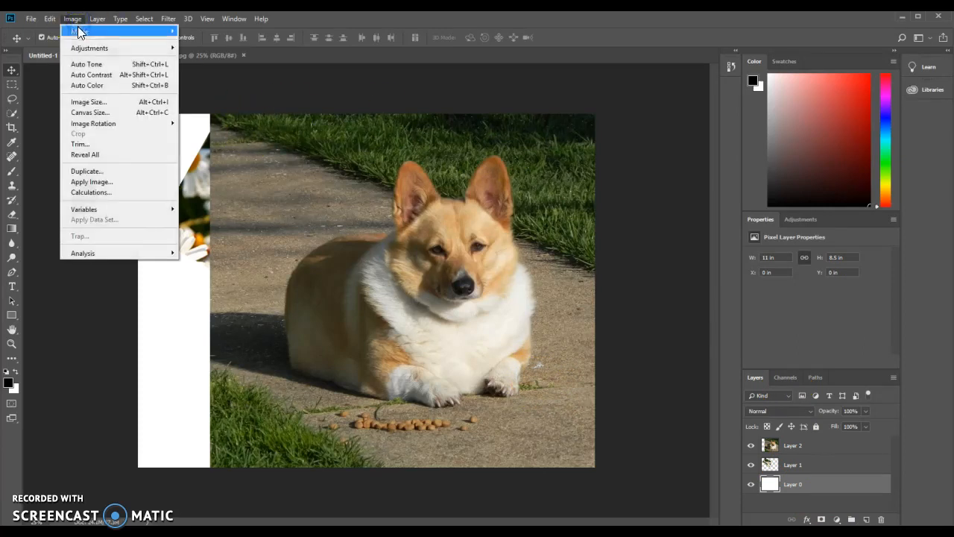
{"action": "left_click", "coordinate": [105, 112]}
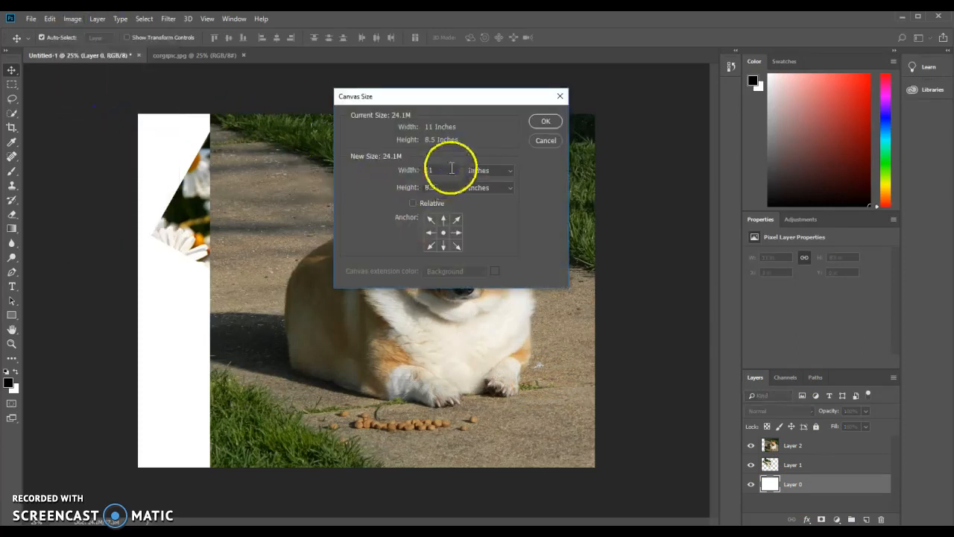
{"action": "left_click", "coordinate": [390, 163]}
{"action": "type", "text": "17"}
{"action": "double_click", "coordinate": [428, 187]}
{"action": "type", "text": "11"}
{"action": "left_click", "coordinate": [543, 121]}
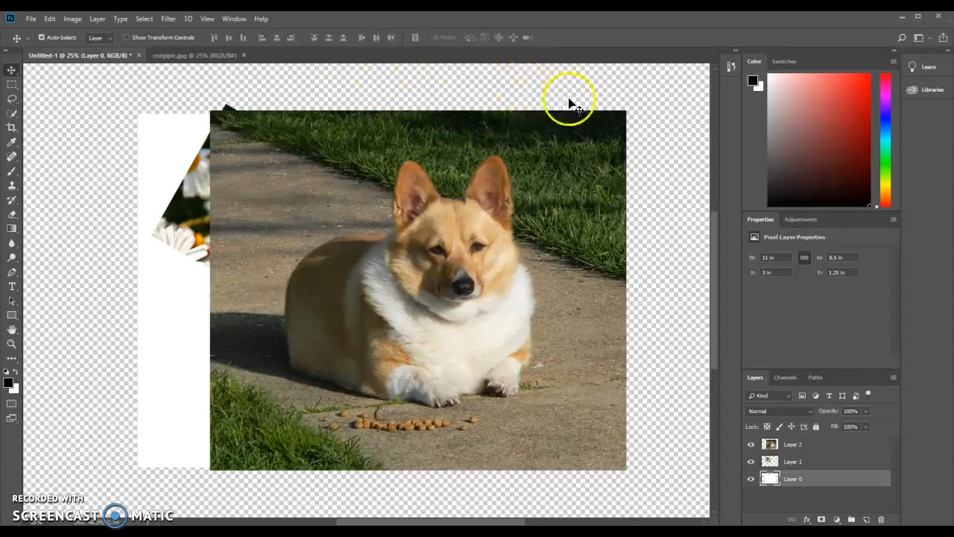
Undo the canvas size change.
{"action": "key", "text": "ctrl+minus"}
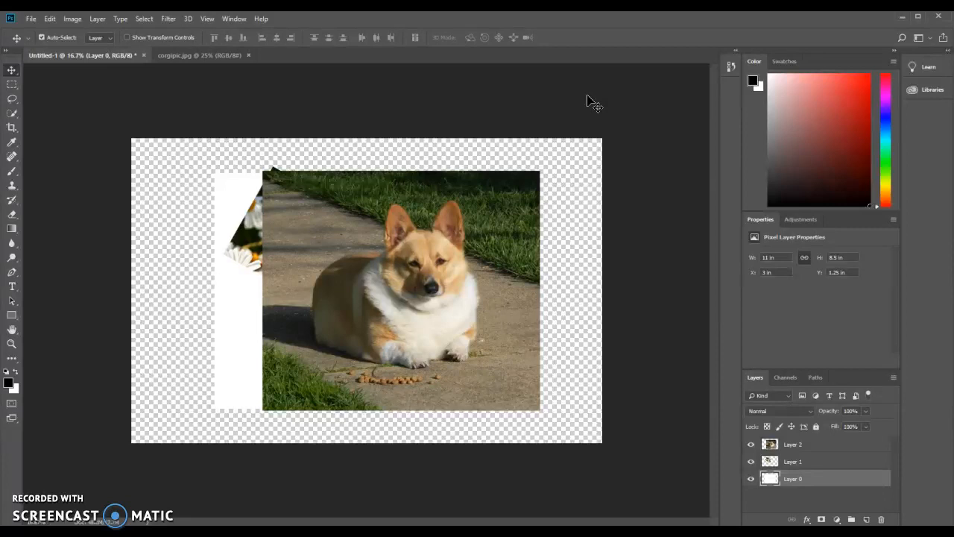
{"action": "key", "text": "ctrl+plus"}
{"action": "key", "text": "ctrl+plus"}
{"action": "key", "text": "ctrl+plus"}
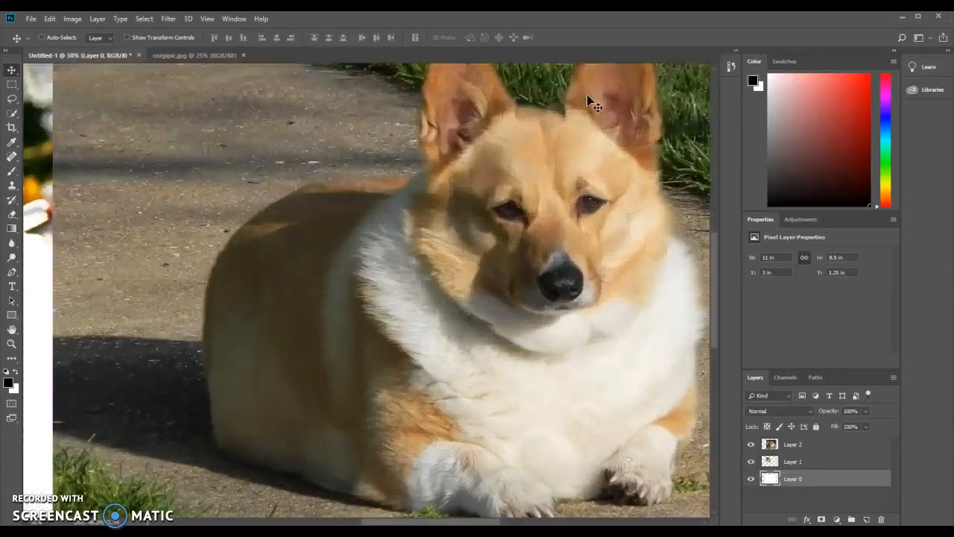
{"action": "key", "text": "ctrl+plus"}
{"action": "key", "text": "ctrl+plus"}
{"action": "key", "text": "ctrl+plus"}
{"action": "key", "text": "ctrl+plus"}
{"action": "key", "text": "ctrl+plus"}
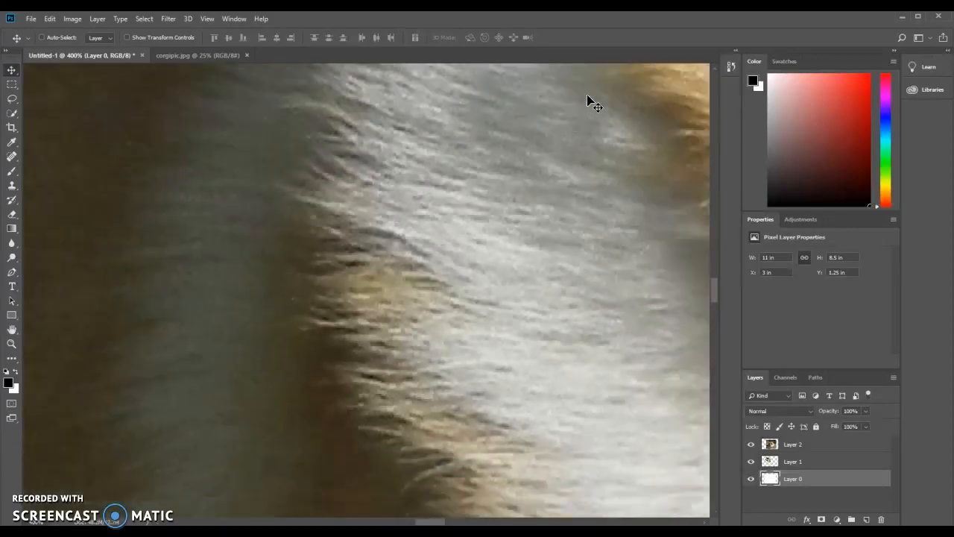
{"action": "key", "text": "ctrl+minus"}
{"action": "key", "text": "ctrl+minus"}
{"action": "key", "text": "ctrl+minus"}
{"action": "key", "text": "ctrl+minus"}
{"action": "key", "text": "ctrl+minus"}
{"action": "key", "text": "ctrl+minus"}
{"action": "key", "text": "ctrl+minus"}
{"action": "key", "text": "ctrl+minus"}
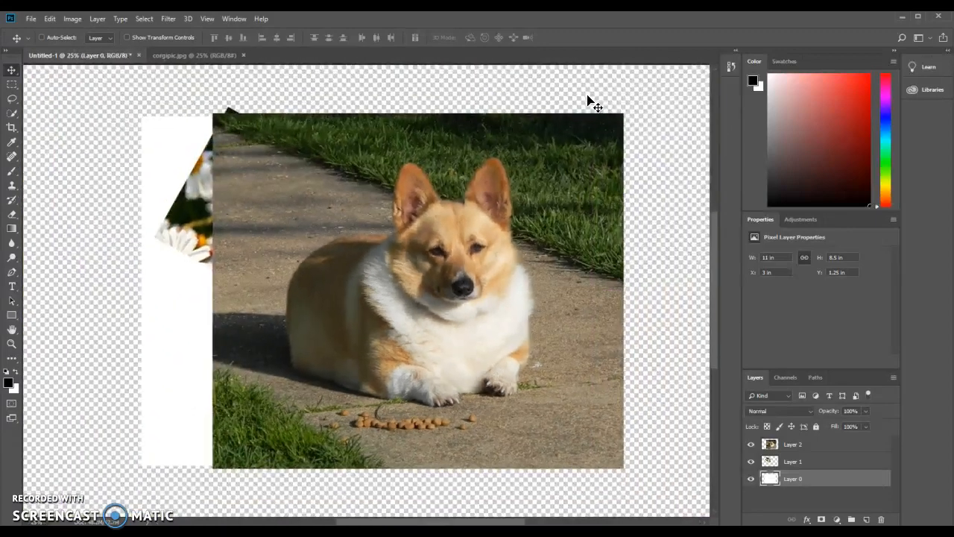
{"action": "key", "text": "ctrl+plus"}
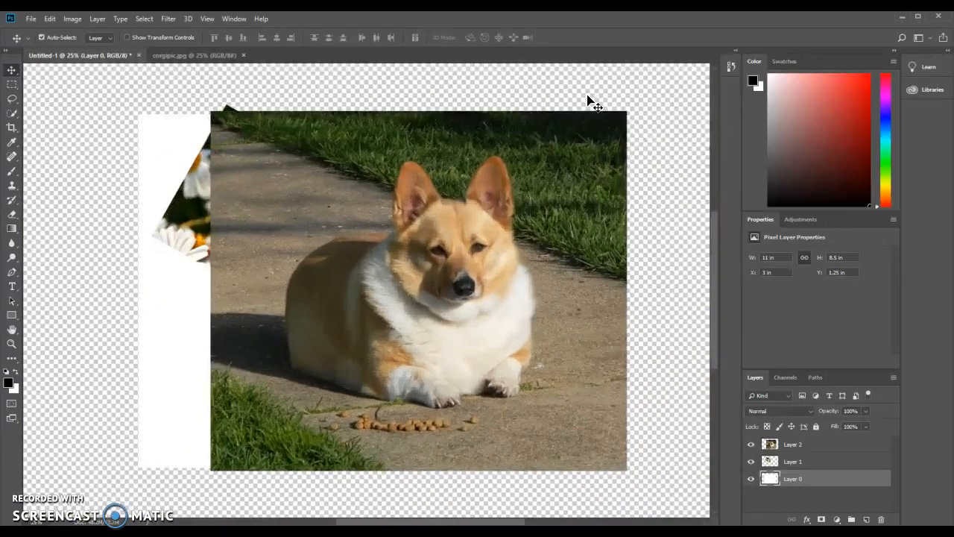
{"action": "key", "text": "ctrl+minus"}
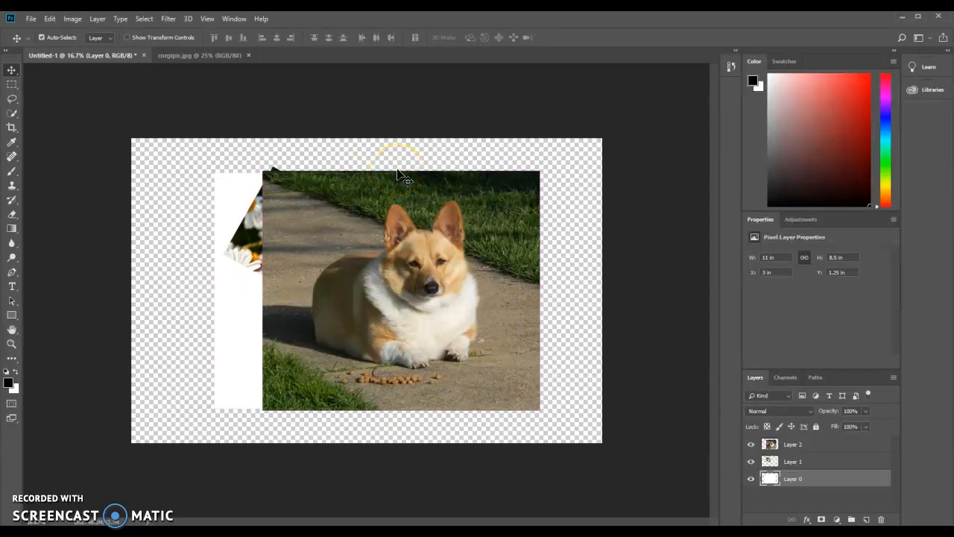
{"action": "key", "text": "ctrl+z"}
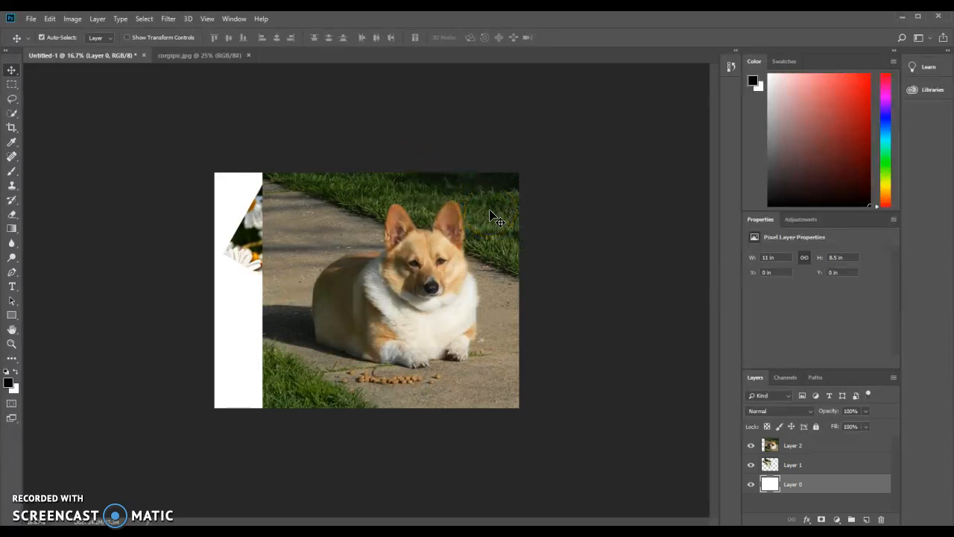
Scale the corgi layer down to about 5.4 by 4.7 inches with Free Transform and place it overlapping the daisies, right of centre.
{"action": "left_click", "coordinate": [833, 445]}
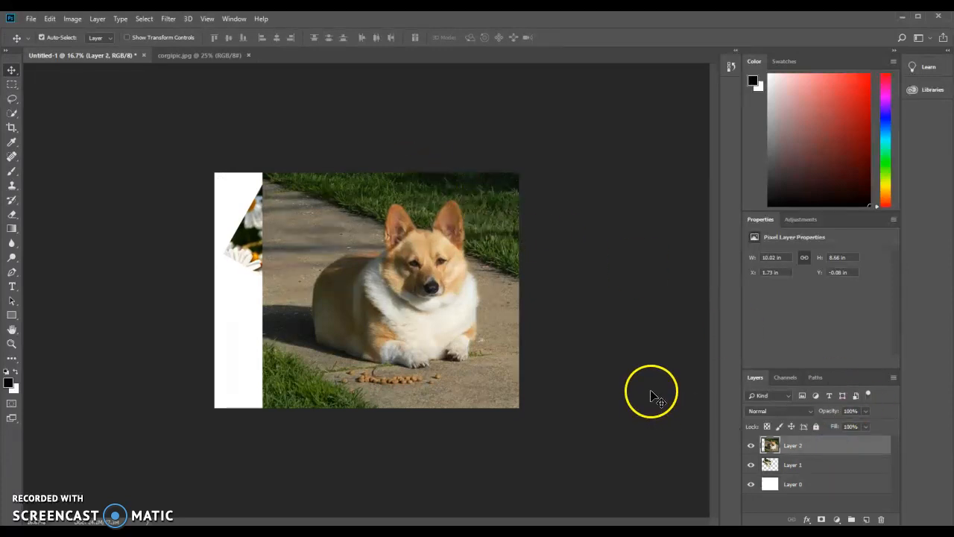
{"action": "key", "text": "ctrl+t"}
{"action": "left_click_drag", "start_coordinate": [541, 409], "coordinate": [418, 291]}
{"action": "left_click_drag", "start_coordinate": [398, 258], "coordinate": [464, 296]}
{"action": "left_click", "coordinate": [502, 37]}
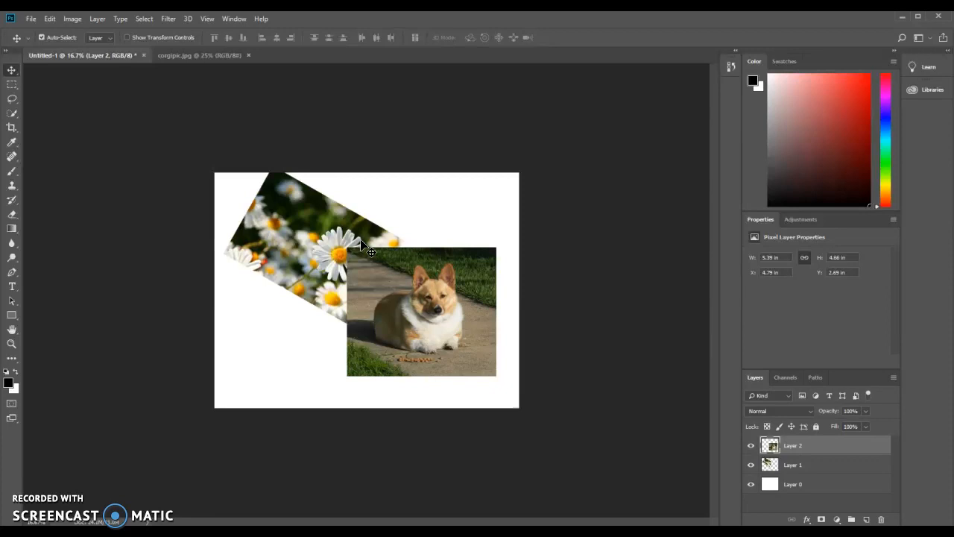
{"action": "left_click_drag", "start_coordinate": [405, 292], "coordinate": [366, 266]}
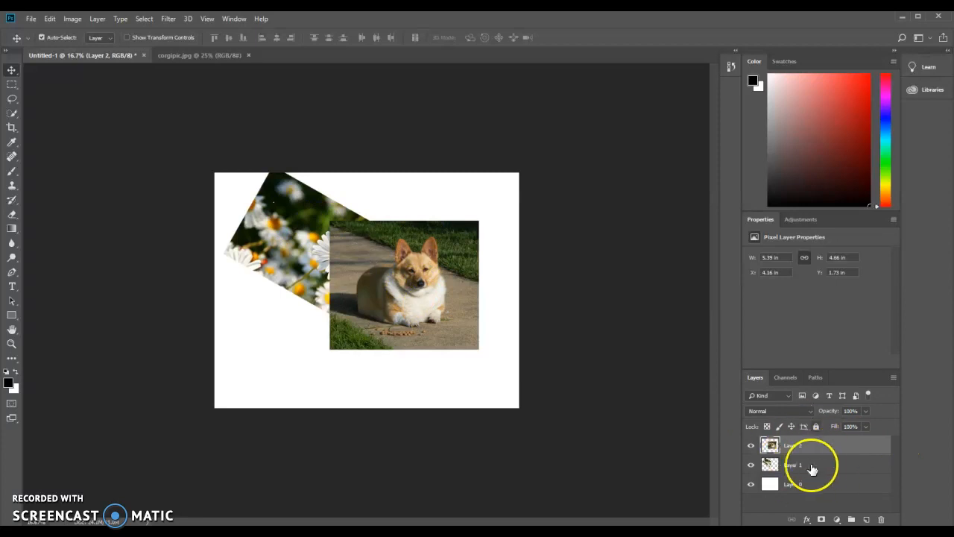
Lower the corgi layer's opacity to about 53% and nudge the layer slightly down.
{"action": "left_click", "coordinate": [865, 411]}
{"action": "left_click_drag", "start_coordinate": [846, 426], "coordinate": [843, 428]}
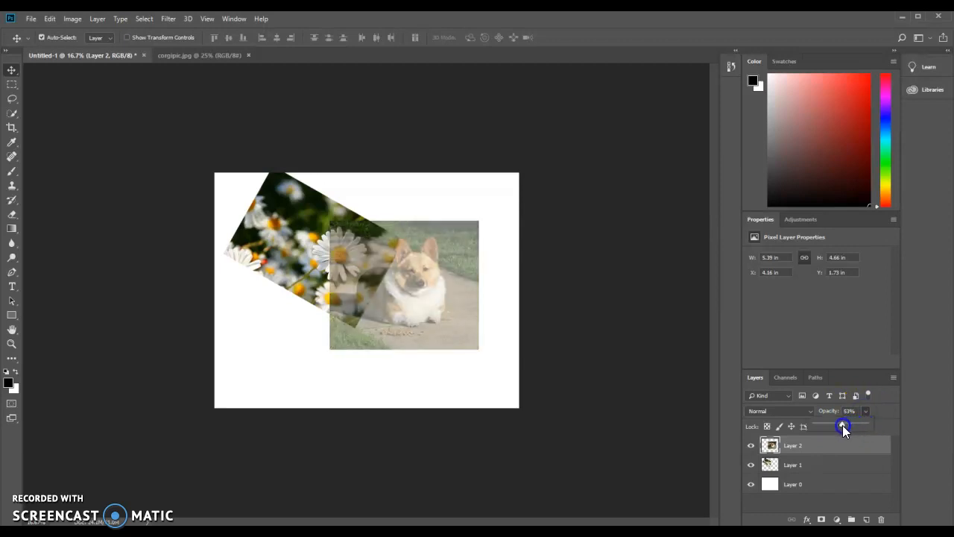
{"action": "mouse_move", "coordinate": [425, 279]}
{"action": "left_mouse_down"}
{"action": "mouse_move", "coordinate": [422, 304]}
{"action": "mouse_move", "coordinate": [379, 266]}
{"action": "mouse_move", "coordinate": [415, 277]}
{"action": "mouse_move", "coordinate": [365, 249]}
{"action": "mouse_move", "coordinate": [350, 255]}
{"action": "mouse_move", "coordinate": [425, 280]}
{"action": "left_mouse_up"}
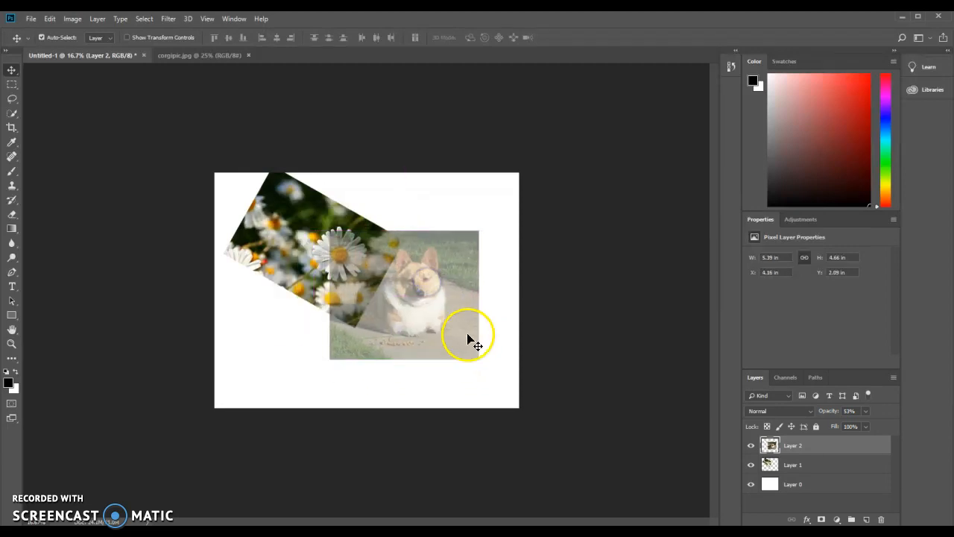
Restore the corgi layer to full opacity.
{"action": "left_click", "coordinate": [796, 468]}
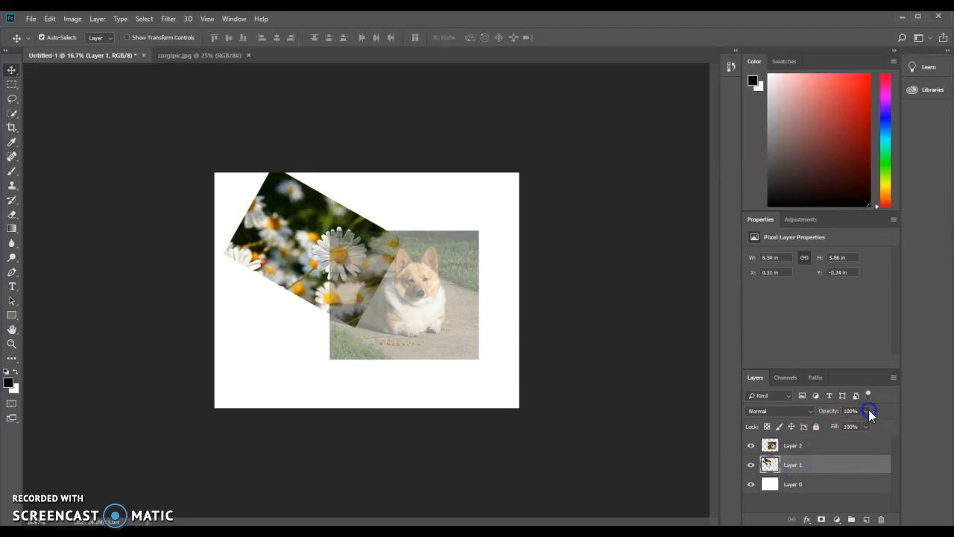
{"action": "left_click_drag", "start_coordinate": [851, 425], "coordinate": [869, 422]}
{"action": "left_click", "coordinate": [838, 445]}
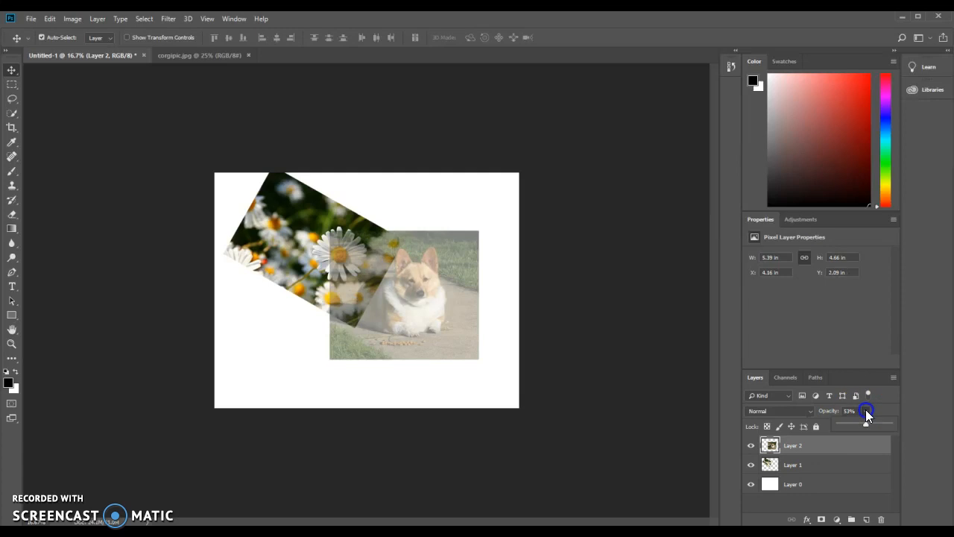
{"action": "left_click", "coordinate": [633, 386]}
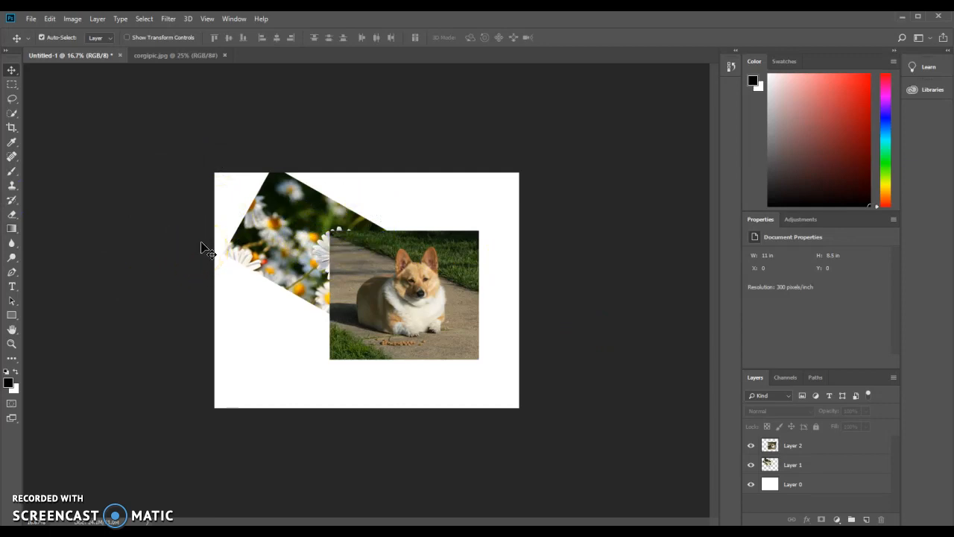
Save the document as a Photoshop file named photoshop-practice-per3 in My Pictures.
{"action": "left_click", "coordinate": [30, 18]}
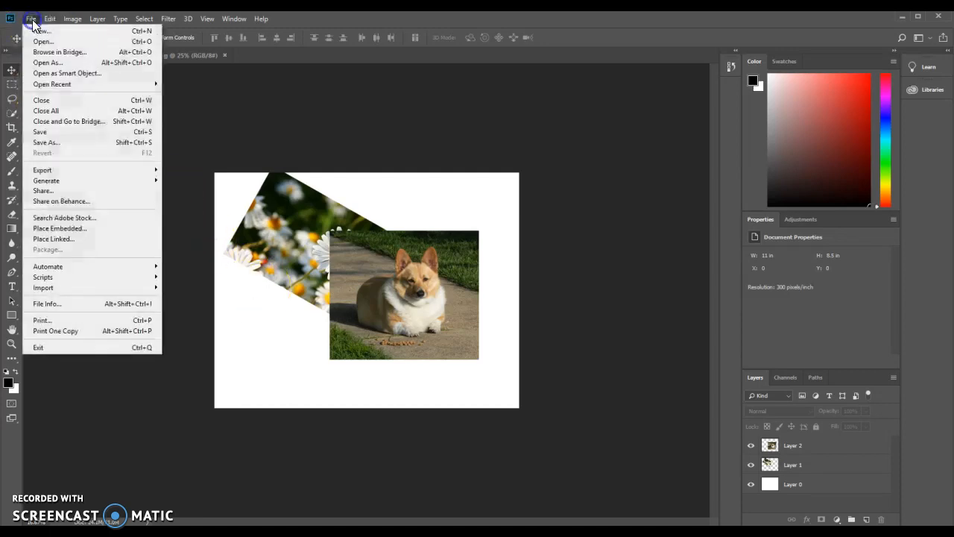
{"action": "left_click", "coordinate": [57, 142]}
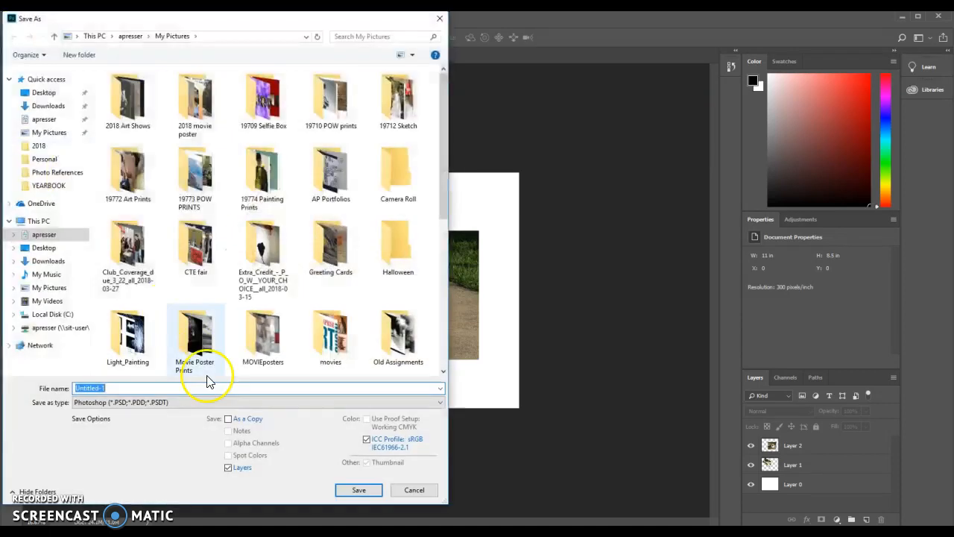
{"action": "type", "text": "photos"}
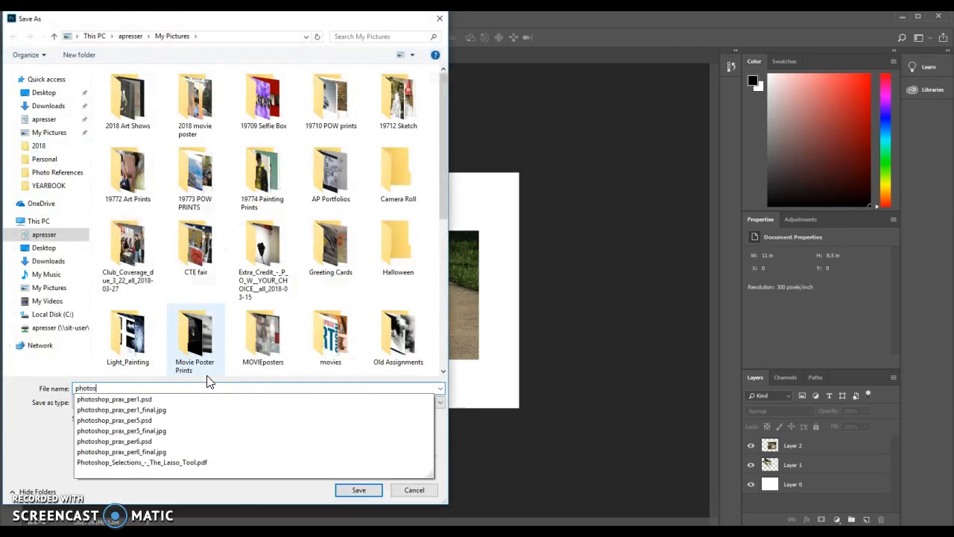
{"action": "type", "text": "hop-practice-period3"}
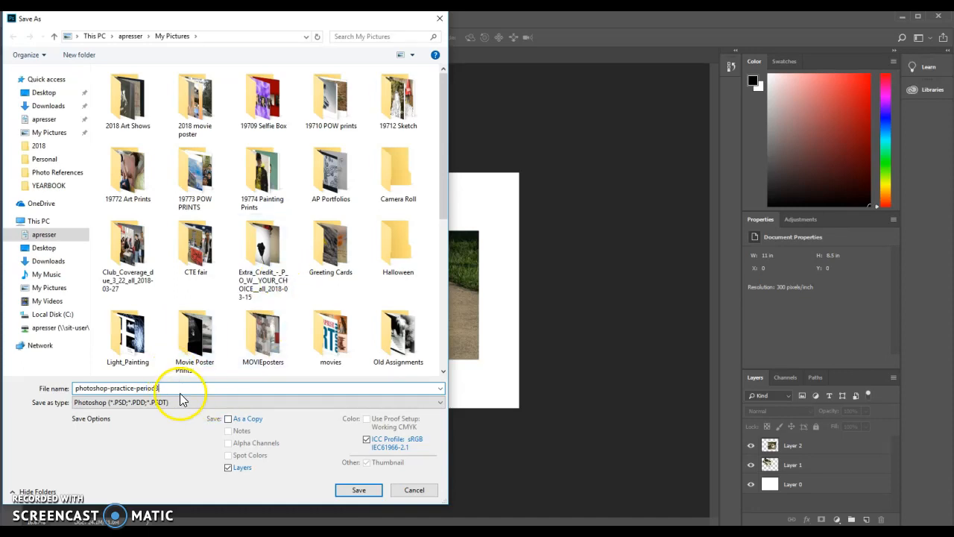
{"action": "left_click", "coordinate": [163, 387]}
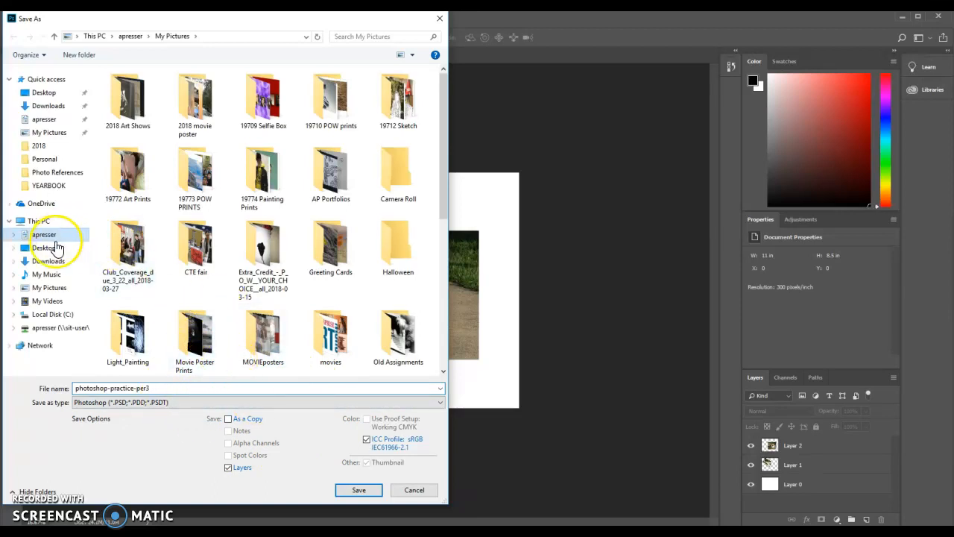
{"action": "left_click", "coordinate": [59, 290]}
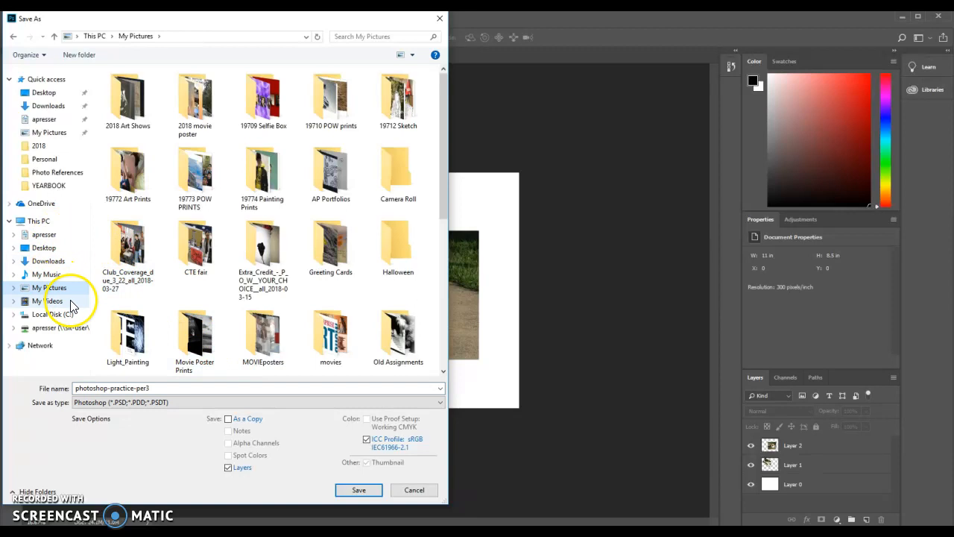
{"action": "left_click", "coordinate": [113, 403]}
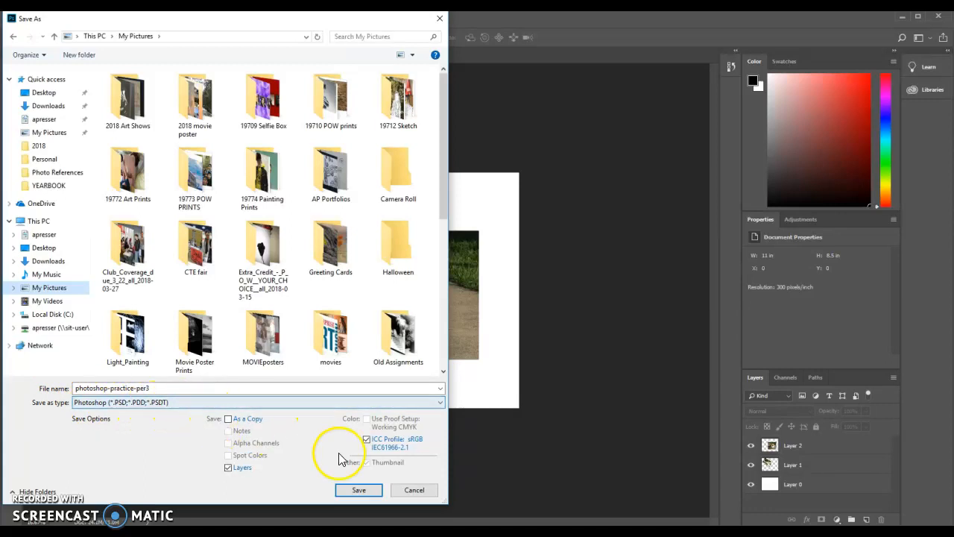
{"action": "left_click", "coordinate": [359, 491]}
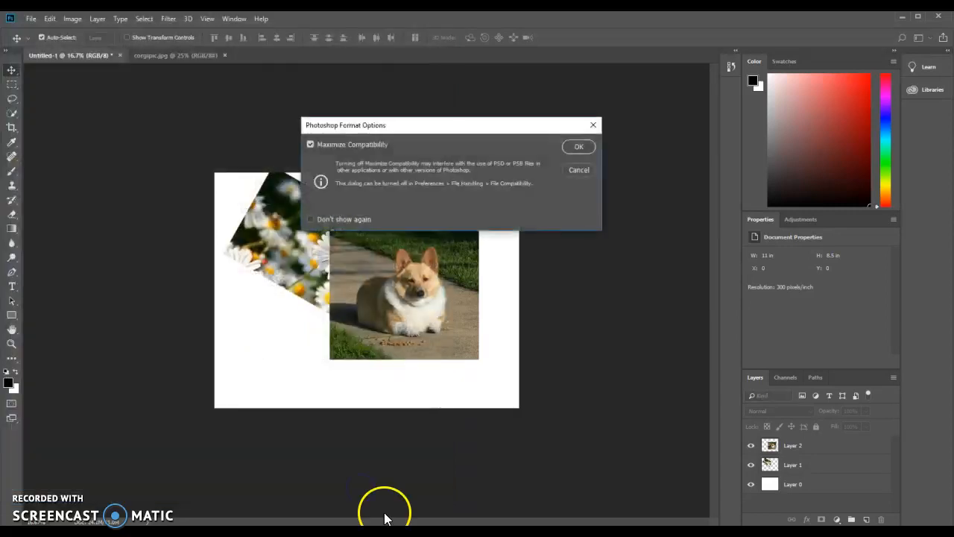
{"action": "left_click", "coordinate": [578, 148]}
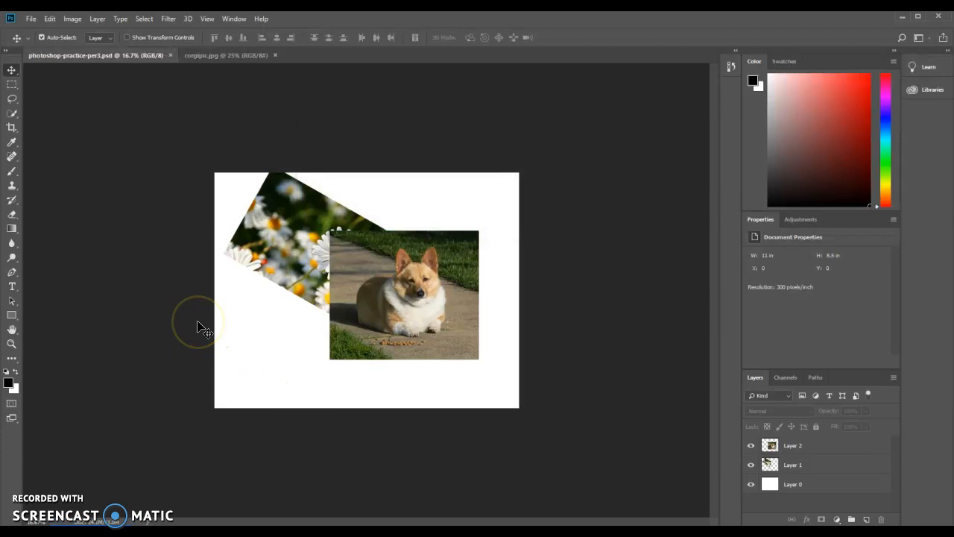
On the white background layer, paint a black squiggle across the top with a 75 px brush.
{"action": "left_click", "coordinate": [824, 484]}
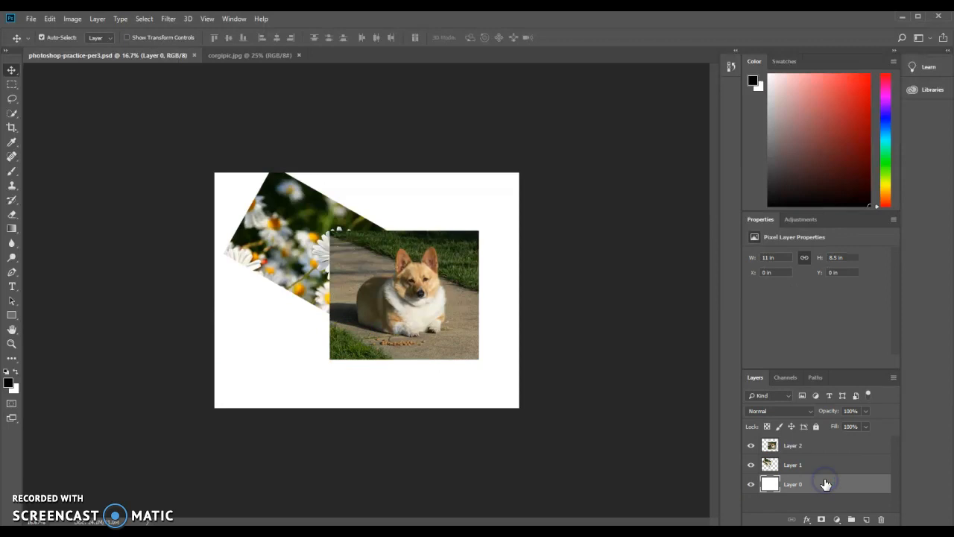
{"action": "left_click", "coordinate": [12, 173]}
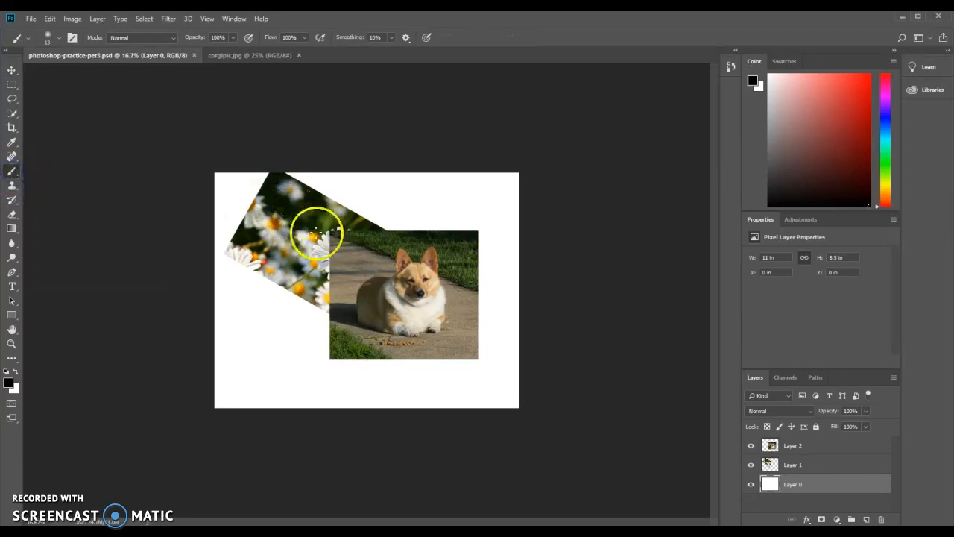
{"action": "right_click", "coordinate": [385, 206]}
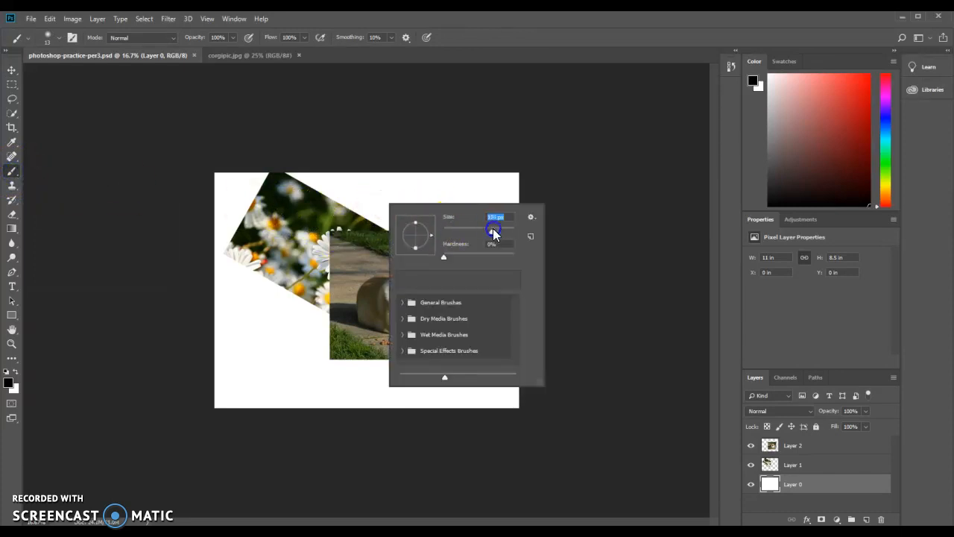
{"action": "mouse_move", "coordinate": [483, 234]}
{"action": "left_mouse_down"}
{"action": "mouse_move", "coordinate": [470, 232]}
{"action": "mouse_move", "coordinate": [514, 257]}
{"action": "left_mouse_up"}
{"action": "left_click", "coordinate": [343, 200]}
{"action": "mouse_move", "coordinate": [339, 202]}
{"action": "left_mouse_down"}
{"action": "mouse_move", "coordinate": [351, 182]}
{"action": "mouse_move", "coordinate": [392, 204]}
{"action": "mouse_move", "coordinate": [456, 187]}
{"action": "mouse_move", "coordinate": [460, 209]}
{"action": "left_mouse_up"}
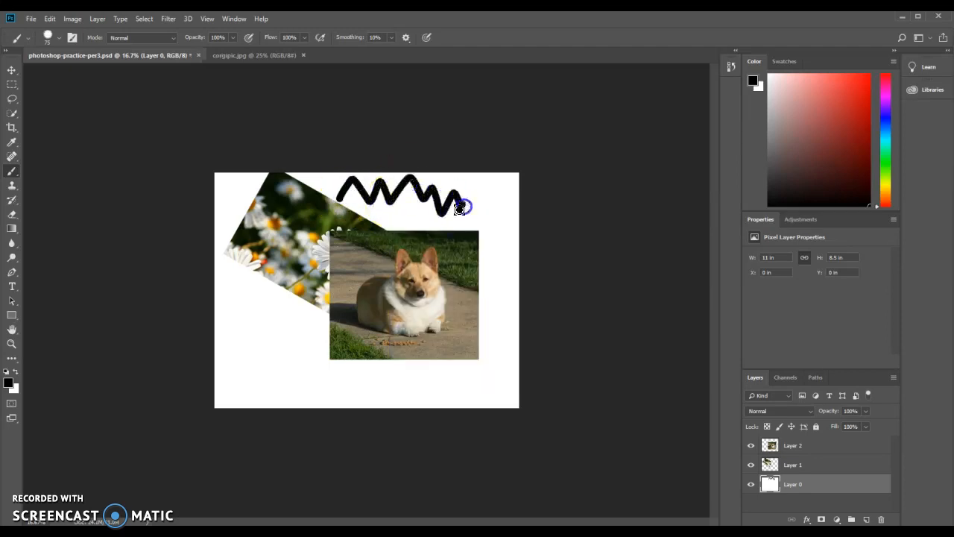
Set the brush hardness to 0% and paint a second soft black squiggle below the first.
{"action": "right_click", "coordinate": [376, 226]}
{"action": "left_click", "coordinate": [503, 282]}
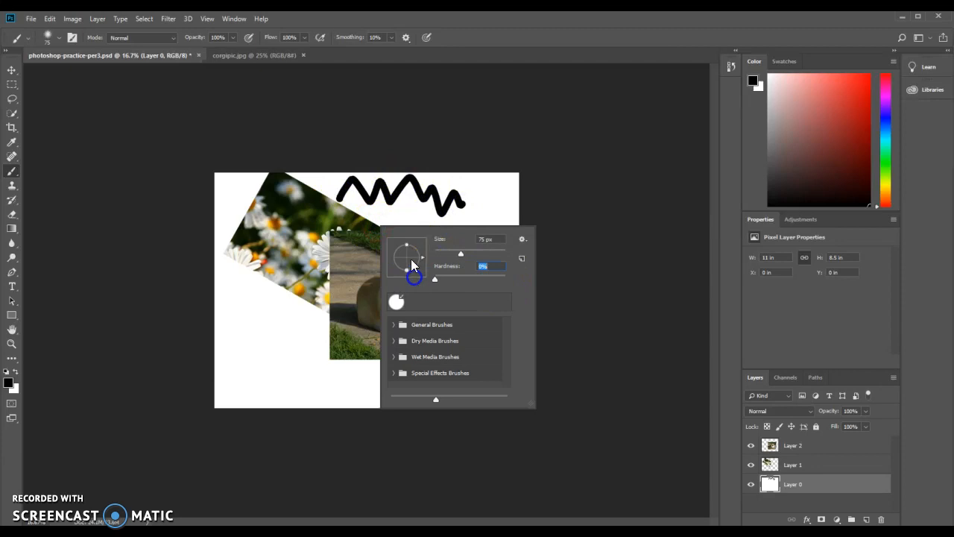
{"action": "left_click", "coordinate": [401, 216]}
{"action": "mouse_move", "coordinate": [395, 225]}
{"action": "left_mouse_down"}
{"action": "mouse_move", "coordinate": [403, 216]}
{"action": "mouse_move", "coordinate": [440, 217]}
{"action": "left_mouse_up"}
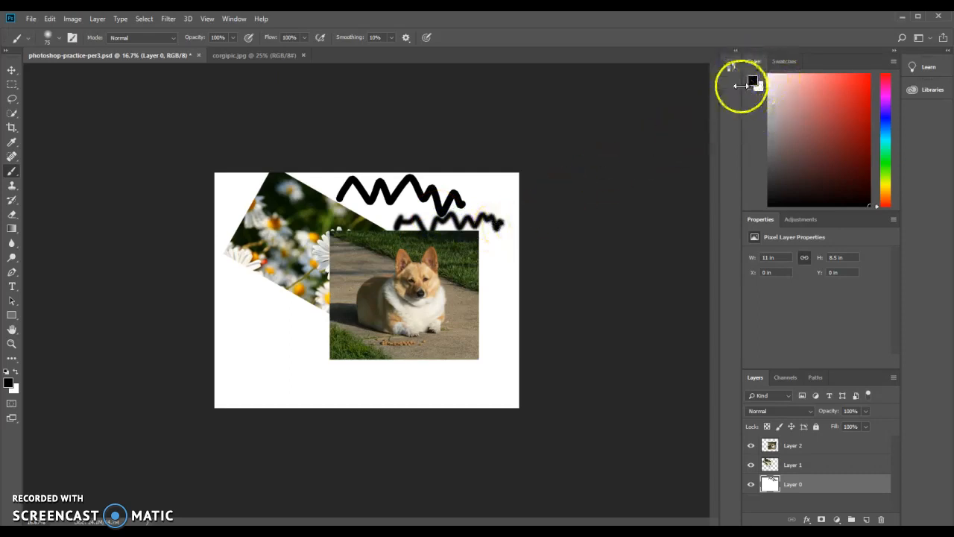
Pick a blue foreground colour and paint a blue squiggle across the lower-left of the background.
{"action": "left_click", "coordinate": [9, 383]}
{"action": "left_click", "coordinate": [409, 194]}
{"action": "left_click", "coordinate": [432, 147]}
{"action": "left_click", "coordinate": [462, 180]}
{"action": "left_click", "coordinate": [443, 142]}
{"action": "left_click", "coordinate": [562, 110]}
{"action": "key", "text": "b"}
{"action": "mouse_move", "coordinate": [261, 315]}
{"action": "left_mouse_down"}
{"action": "mouse_move", "coordinate": [256, 347]}
{"action": "mouse_move", "coordinate": [278, 362]}
{"action": "mouse_move", "coordinate": [278, 392]}
{"action": "mouse_move", "coordinate": [380, 376]}
{"action": "left_mouse_up"}
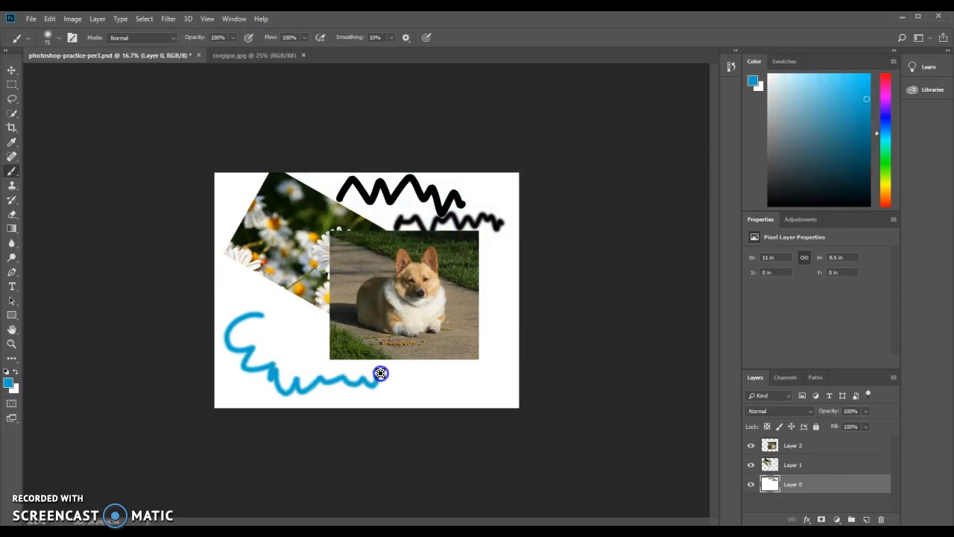
Choose a magenta foreground colour and paint a squiggle around the corgi's lower-right corner.
{"action": "left_click", "coordinate": [754, 82]}
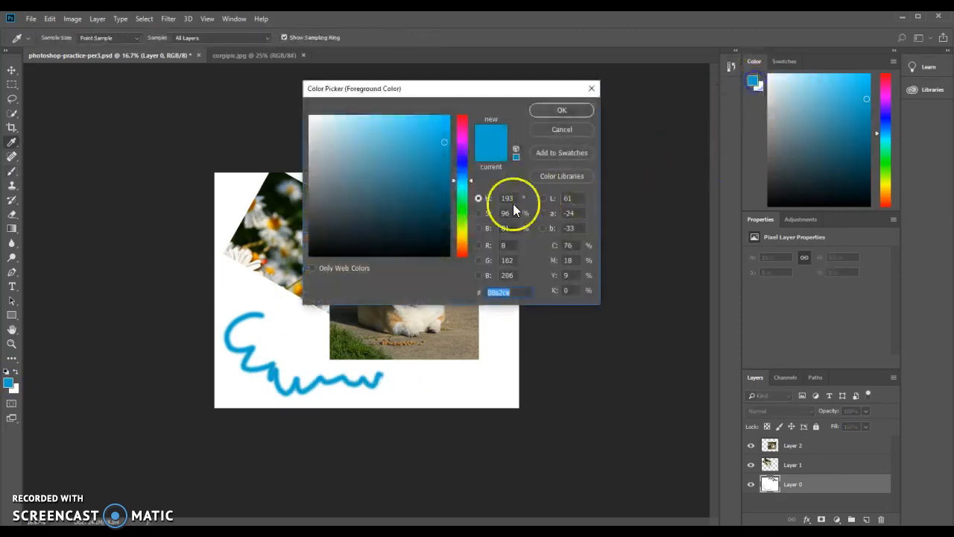
{"action": "left_click_drag", "start_coordinate": [457, 173], "coordinate": [460, 134]}
{"action": "left_click", "coordinate": [562, 111]}
{"action": "mouse_move", "coordinate": [389, 393]}
{"action": "left_mouse_down"}
{"action": "mouse_move", "coordinate": [498, 352]}
{"action": "mouse_move", "coordinate": [495, 293]}
{"action": "left_mouse_up"}
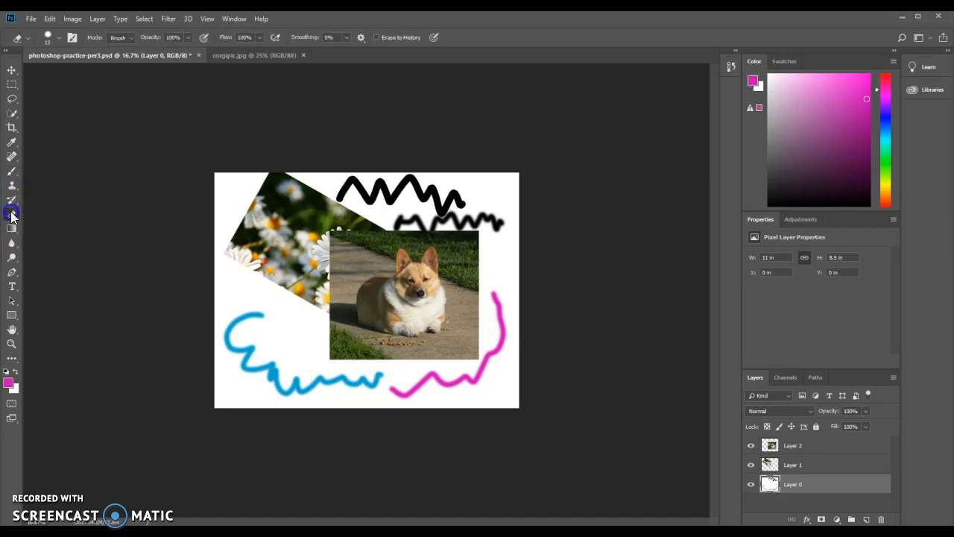
Switch to a 95 px eraser and erase the blue squiggle and parts of the black squiggles.
{"action": "right_click", "coordinate": [275, 314]}
{"action": "left_click", "coordinate": [345, 341]}
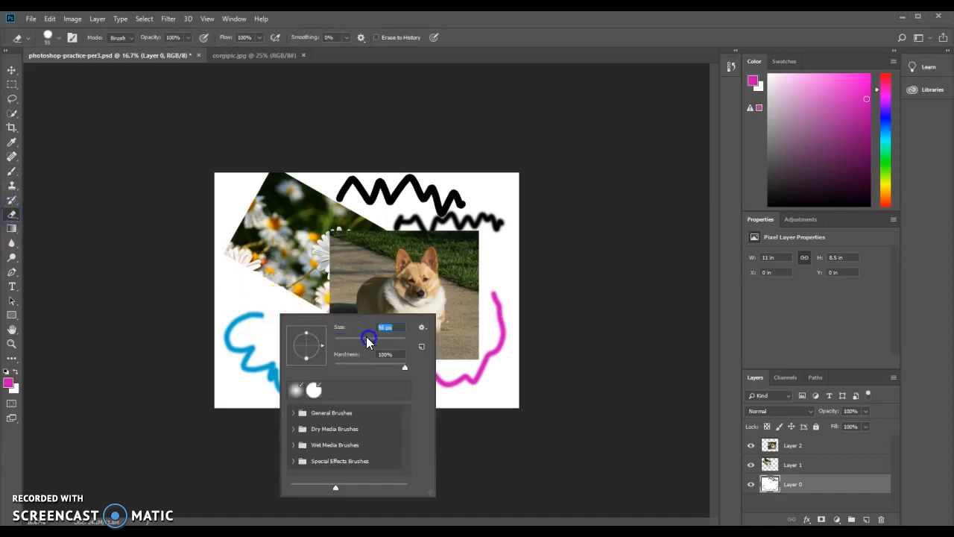
{"action": "left_click_drag", "start_coordinate": [264, 318], "coordinate": [258, 317]}
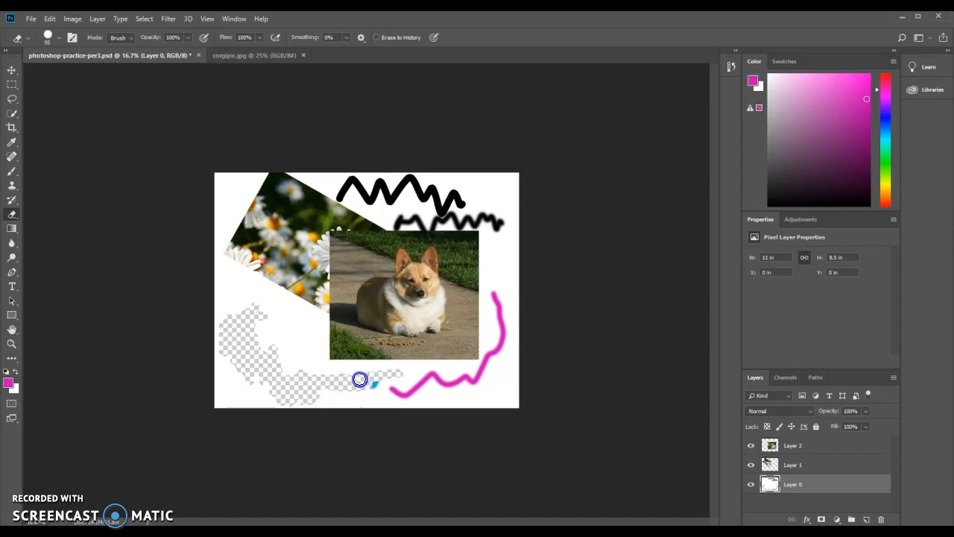
{"action": "mouse_move", "coordinate": [332, 328]}
{"action": "left_mouse_down"}
{"action": "mouse_move", "coordinate": [389, 303]}
{"action": "mouse_move", "coordinate": [426, 262]}
{"action": "mouse_move", "coordinate": [515, 253]}
{"action": "mouse_move", "coordinate": [436, 264]}
{"action": "mouse_move", "coordinate": [357, 248]}
{"action": "mouse_move", "coordinate": [360, 210]}
{"action": "mouse_move", "coordinate": [348, 240]}
{"action": "mouse_move", "coordinate": [286, 235]}
{"action": "mouse_move", "coordinate": [350, 219]}
{"action": "mouse_move", "coordinate": [333, 210]}
{"action": "mouse_move", "coordinate": [351, 201]}
{"action": "mouse_move", "coordinate": [331, 193]}
{"action": "mouse_move", "coordinate": [418, 210]}
{"action": "left_mouse_up"}
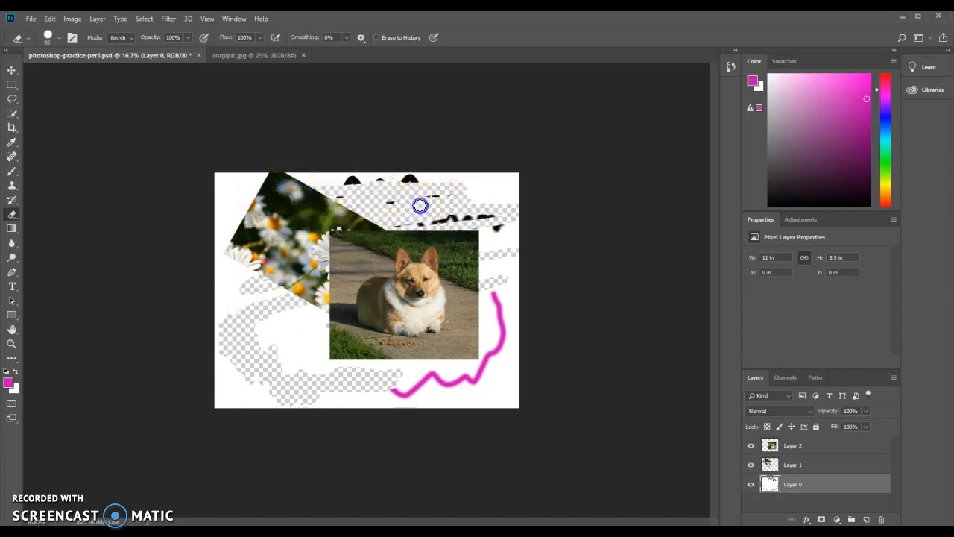
In the corgi photo, lasso around the dog and copy the selection onto a new layer.
{"action": "left_click", "coordinate": [246, 56]}
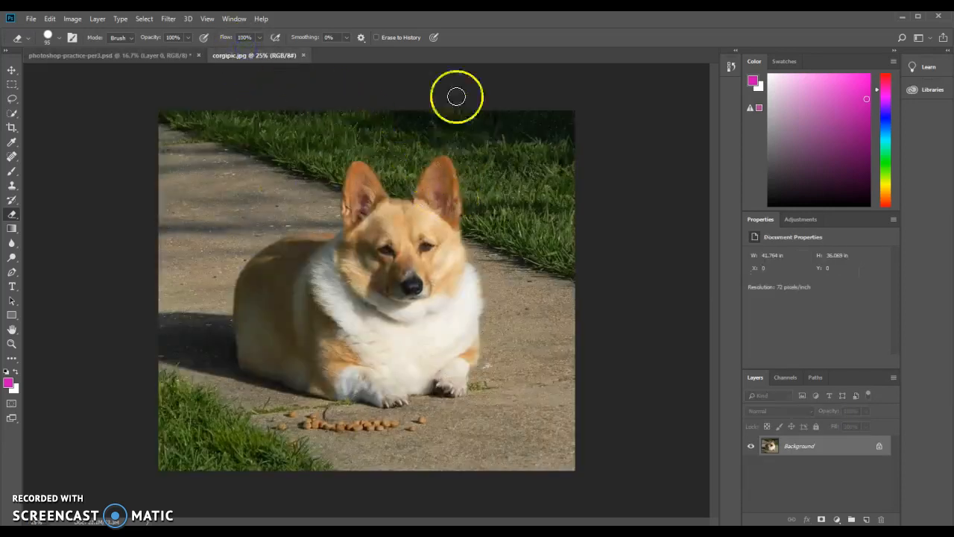
{"action": "left_click", "coordinate": [12, 99]}
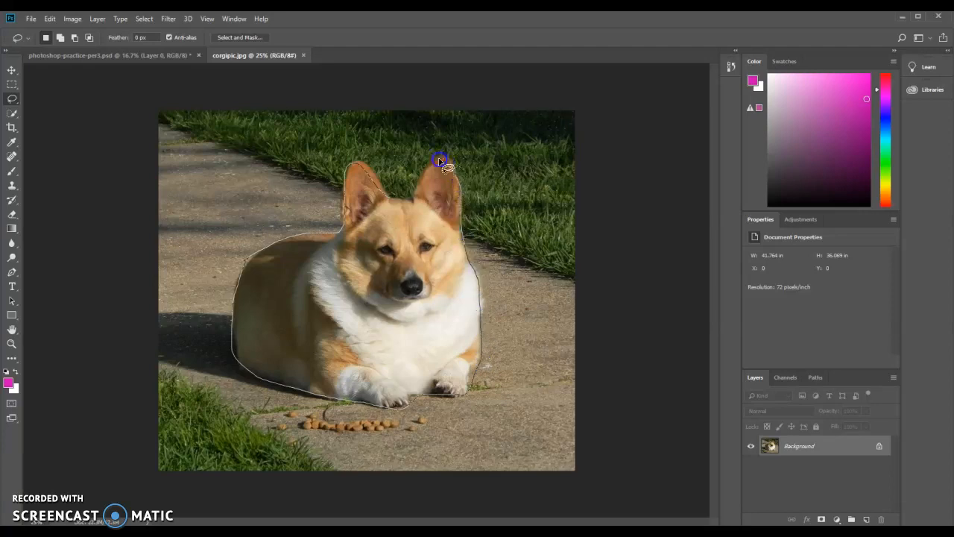
{"action": "left_click_drag", "start_coordinate": [383, 200], "coordinate": [389, 205]}
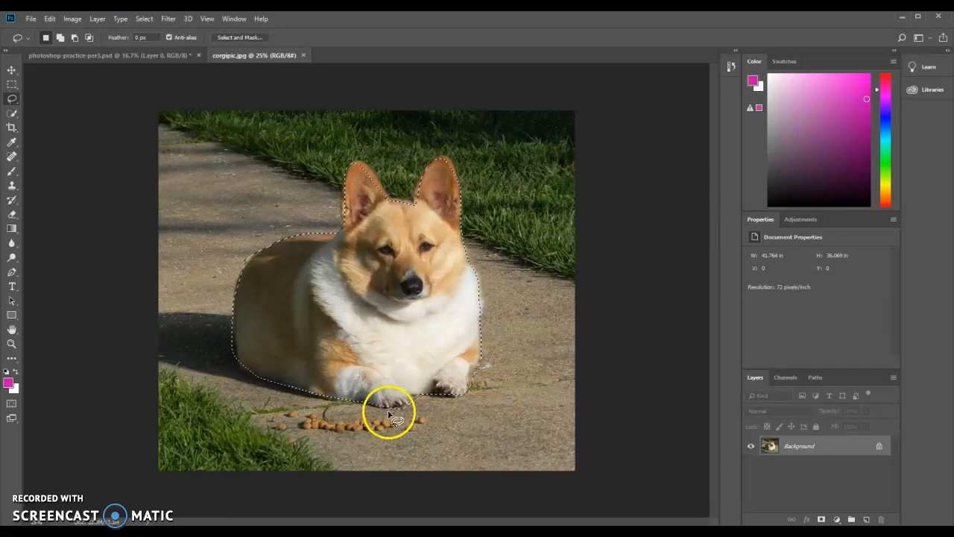
{"action": "right_click", "coordinate": [371, 271]}
{"action": "left_click", "coordinate": [405, 345]}
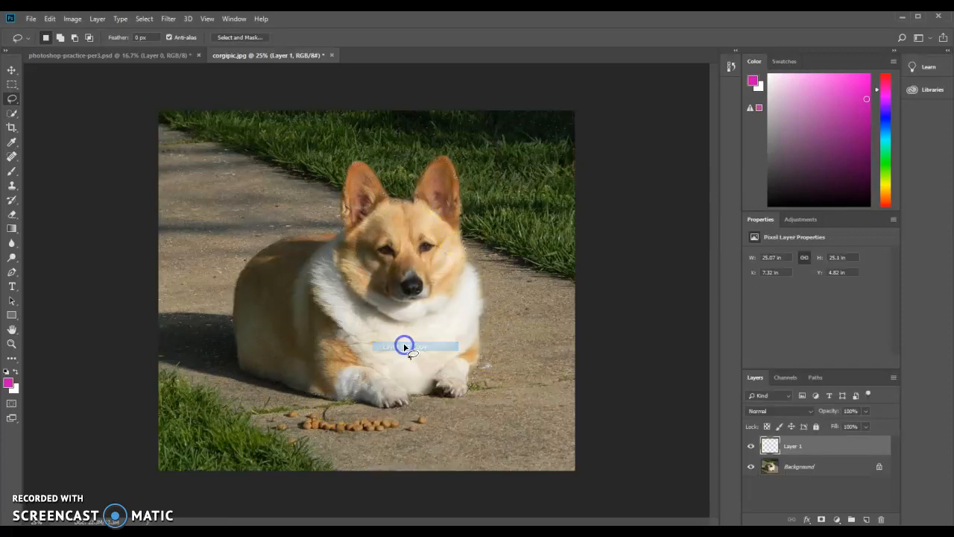
Hide the photo's background layer and move the corgi cutout into the composition as a new layer.
{"action": "left_click", "coordinate": [751, 468]}
{"action": "left_click", "coordinate": [750, 467]}
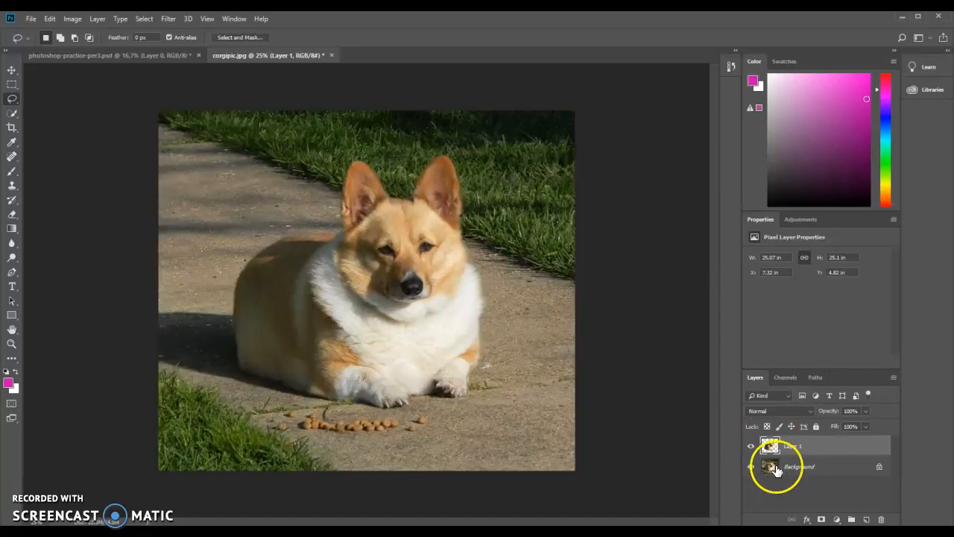
{"action": "left_click", "coordinate": [745, 472]}
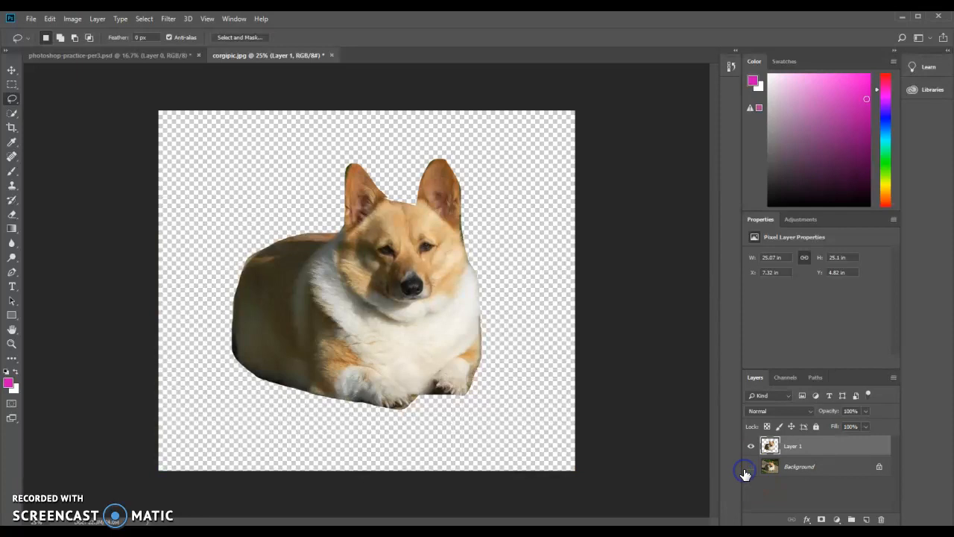
{"action": "left_click", "coordinate": [751, 468]}
{"action": "left_click", "coordinate": [751, 468]}
{"action": "left_click", "coordinate": [12, 70]}
{"action": "left_click_drag", "start_coordinate": [402, 274], "coordinate": [316, 311]}
{"action": "left_click_drag", "start_coordinate": [786, 485], "coordinate": [796, 443]}
{"action": "mouse_move", "coordinate": [324, 351]}
{"action": "left_mouse_down"}
{"action": "mouse_move", "coordinate": [328, 331]}
{"action": "mouse_move", "coordinate": [330, 352]}
{"action": "left_mouse_up"}
{"action": "left_click", "coordinate": [274, 55]}
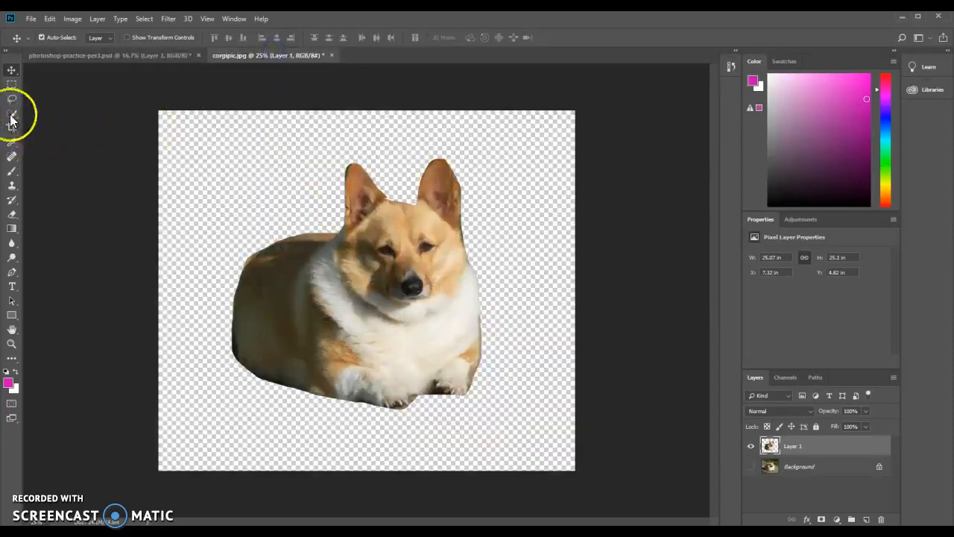
Show the photo's background again and delete the corgi cutout layer from the photo.
{"action": "left_click", "coordinate": [12, 100]}
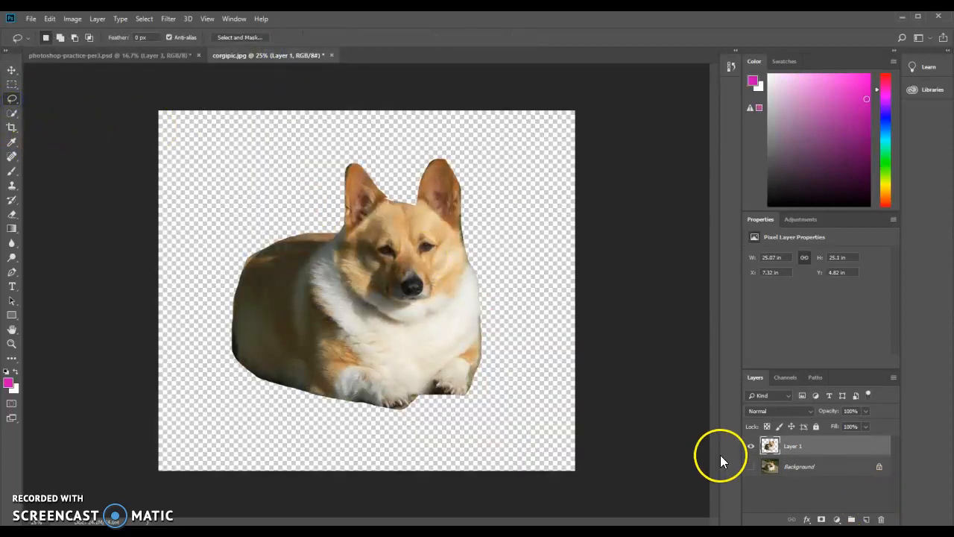
{"action": "left_click", "coordinate": [752, 466]}
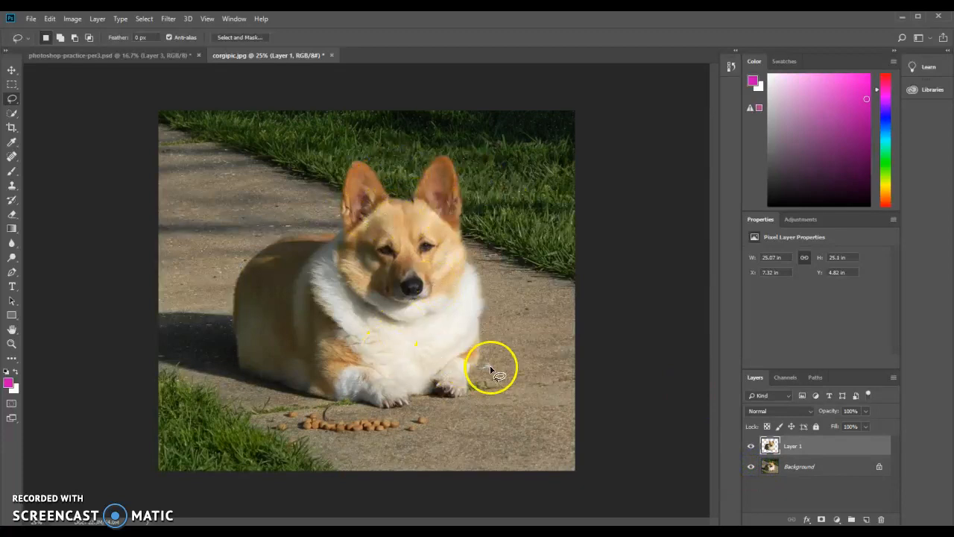
{"action": "left_click", "coordinate": [881, 519]}
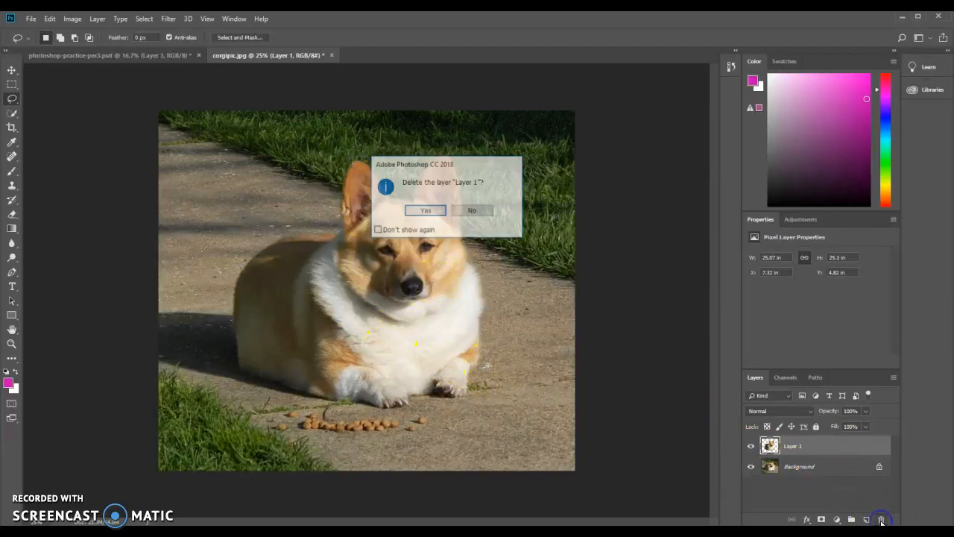
{"action": "left_click", "coordinate": [420, 211]}
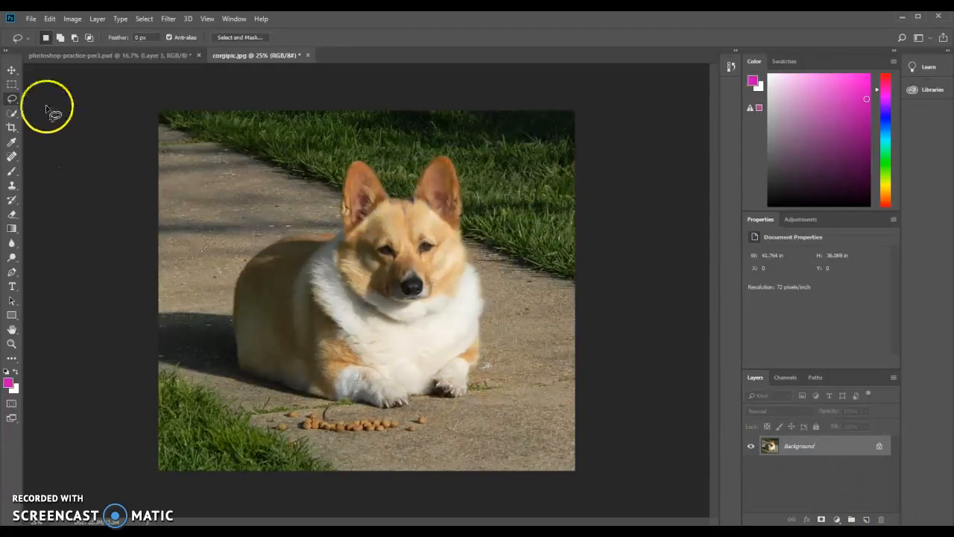
Crop the corgi photo closer around the dog with the Crop tool.
{"action": "left_click", "coordinate": [12, 128]}
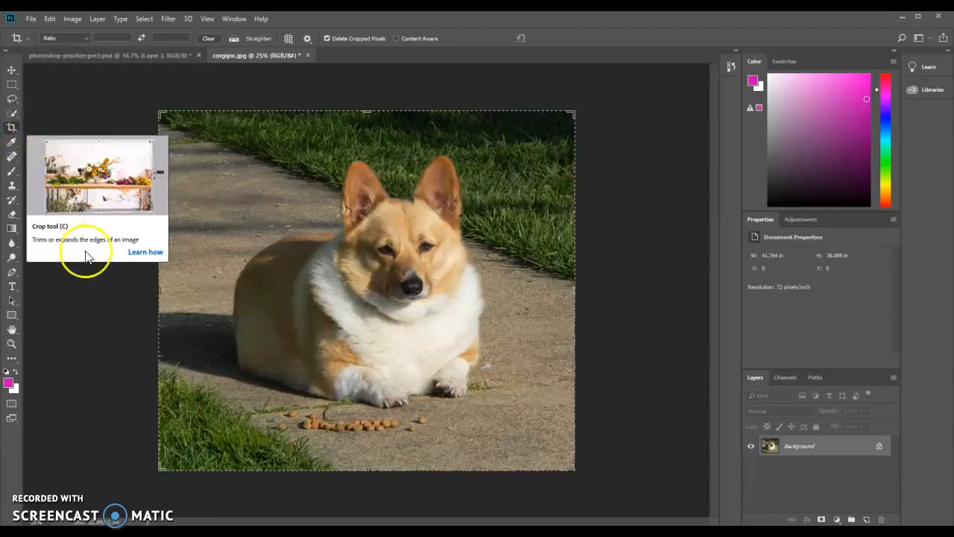
{"action": "left_click_drag", "start_coordinate": [165, 463], "coordinate": [191, 435]}
{"action": "left_click_drag", "start_coordinate": [540, 147], "coordinate": [506, 163]}
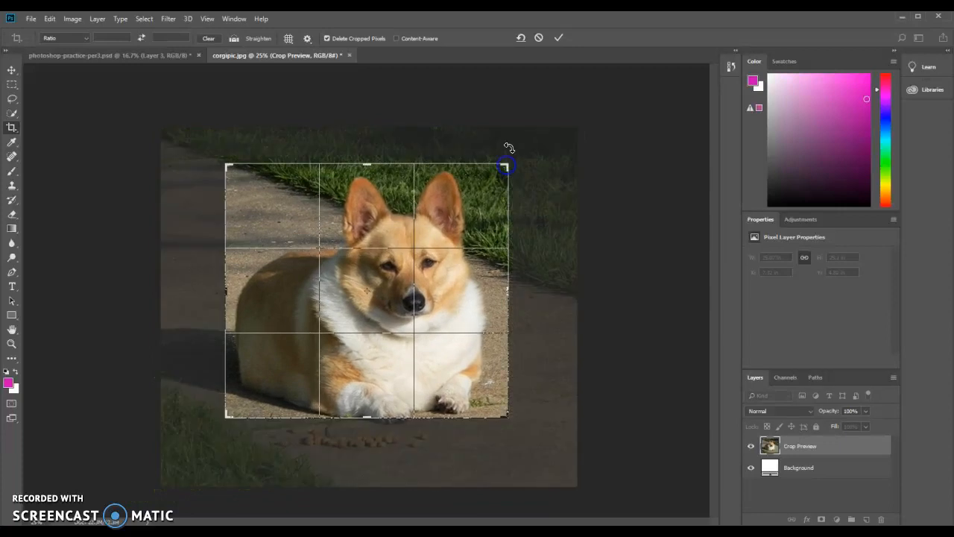
{"action": "left_click", "coordinate": [561, 36]}
Bring the cropped corgi photo into the composition as a new layer over the upper-left area.
{"action": "left_click", "coordinate": [13, 71]}
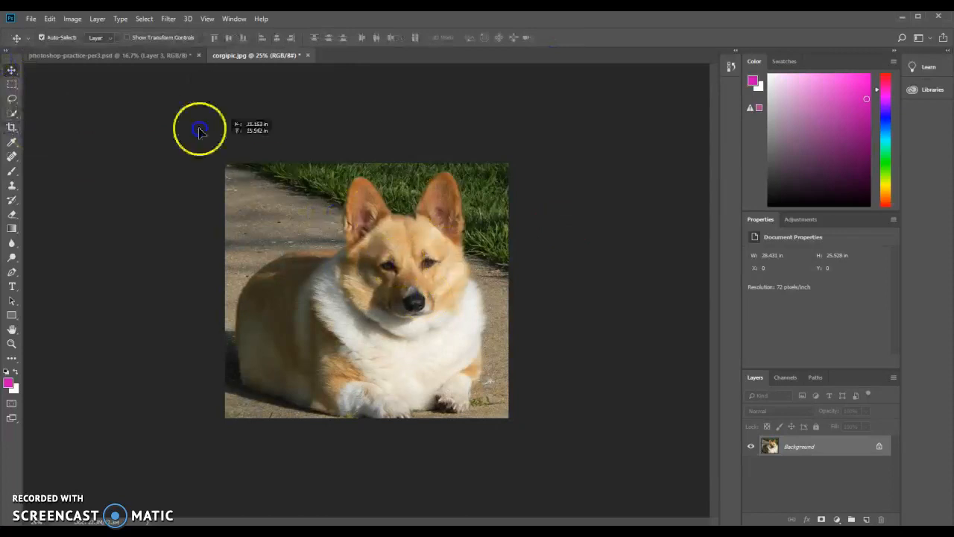
{"action": "left_click", "coordinate": [170, 55]}
{"action": "left_click_drag", "start_coordinate": [415, 203], "coordinate": [330, 258]}
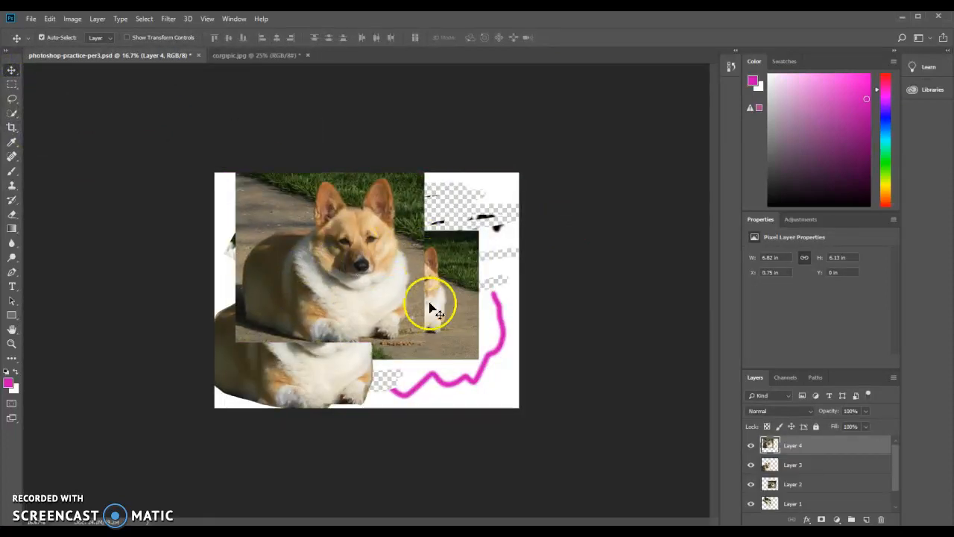
Free-transform the cropped corgi photo layer, scaling it down and placing it in the composition's upper-left corner.
{"action": "key", "text": "ctrl+t"}
{"action": "left_click_drag", "start_coordinate": [428, 341], "coordinate": [345, 238]}
{"action": "left_click_drag", "start_coordinate": [310, 219], "coordinate": [291, 237]}
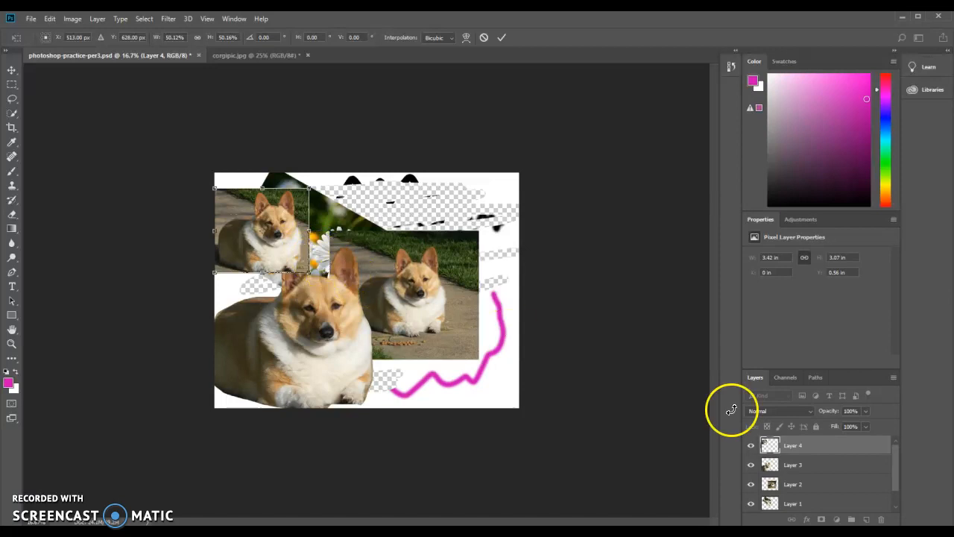
{"action": "scroll", "coordinate": [827, 484], "scroll_direction": "down", "scroll_amount": 1}
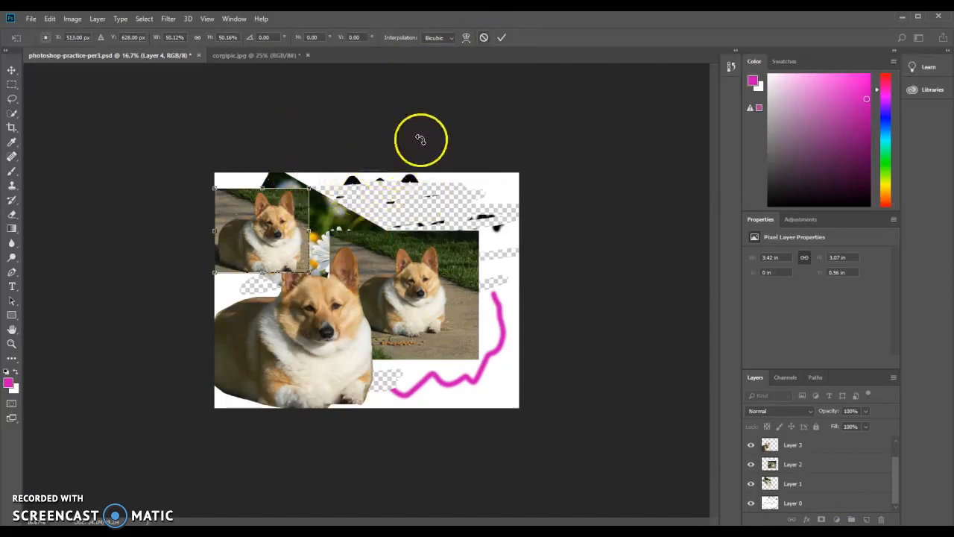
{"action": "left_click", "coordinate": [501, 37]}
Add a 150 pt Arial Regular text layer reading "Photoshop Practice" above the bottom layer.
{"action": "left_click", "coordinate": [800, 505]}
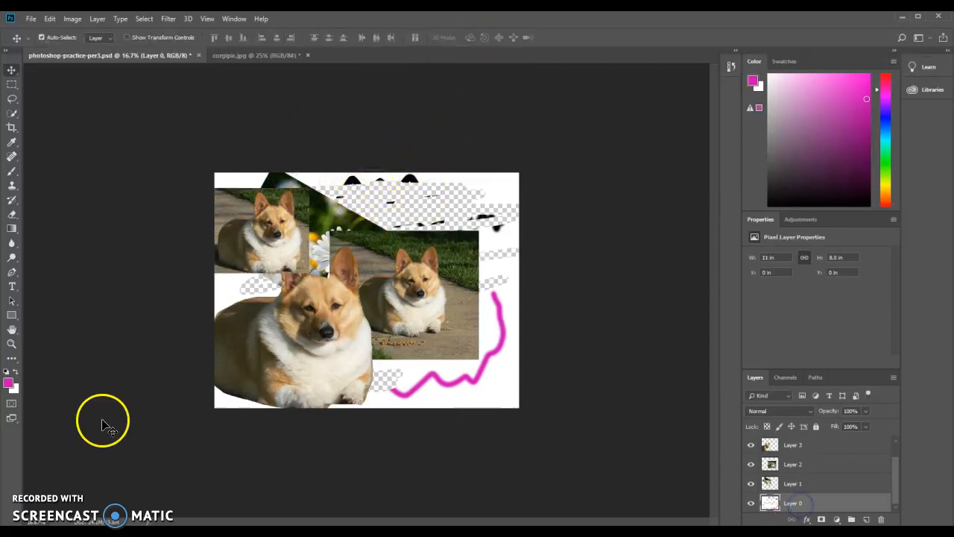
{"action": "left_click", "coordinate": [11, 287]}
{"action": "left_click", "coordinate": [498, 227]}
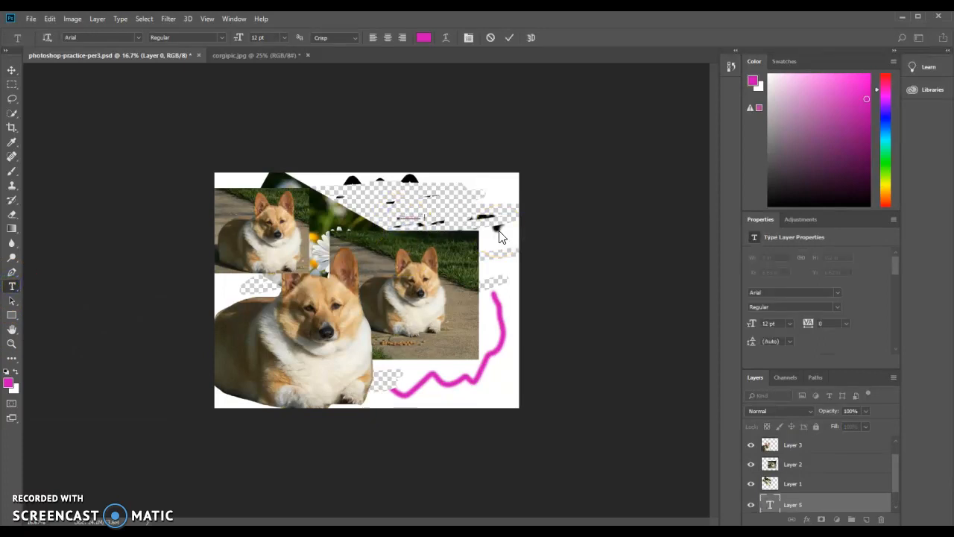
{"action": "left_click", "coordinate": [282, 37]}
{"action": "left_click", "coordinate": [284, 179]}
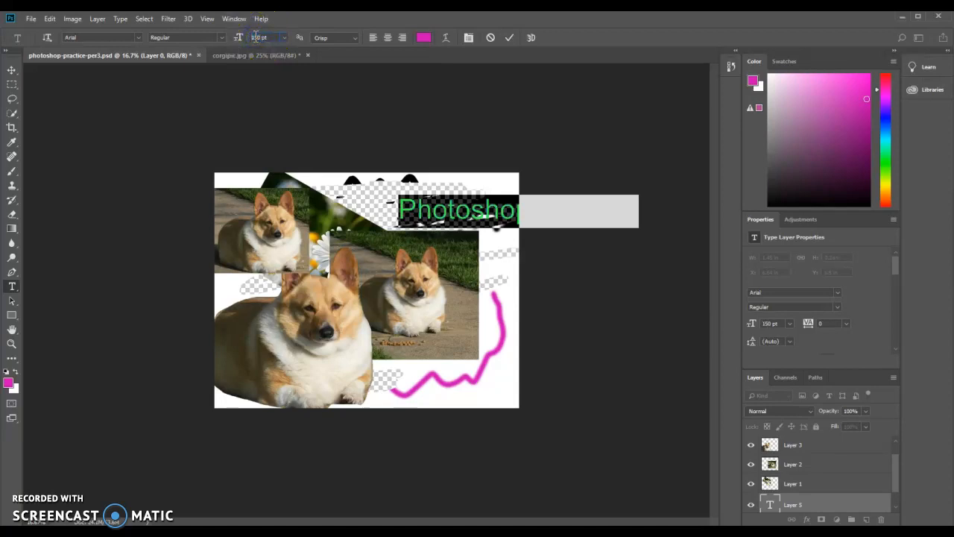
{"action": "key", "text": "Return"}
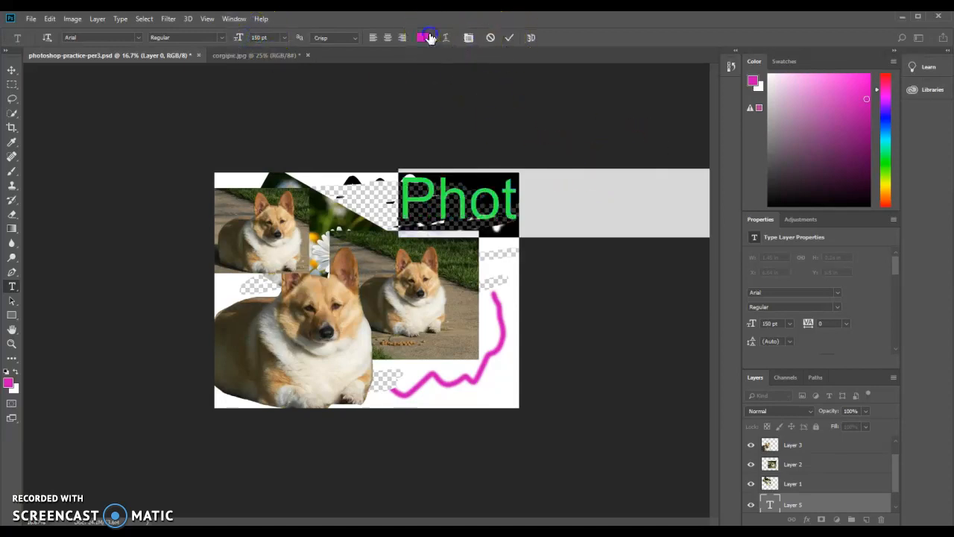
Set the text colour to dark blue 01229f and commit the text.
{"action": "left_click", "coordinate": [425, 37]}
{"action": "left_click", "coordinate": [461, 169]}
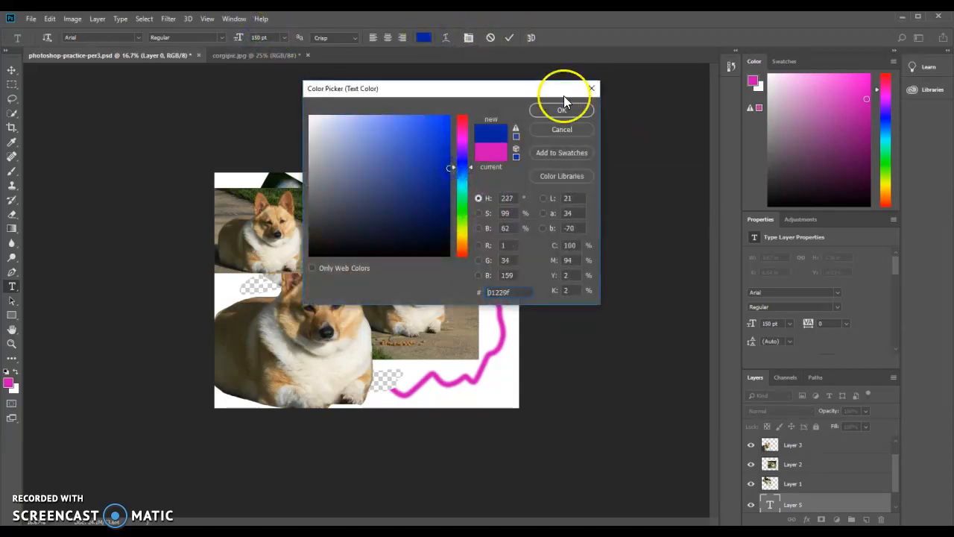
{"action": "left_click", "coordinate": [562, 110]}
{"action": "left_click", "coordinate": [510, 38]}
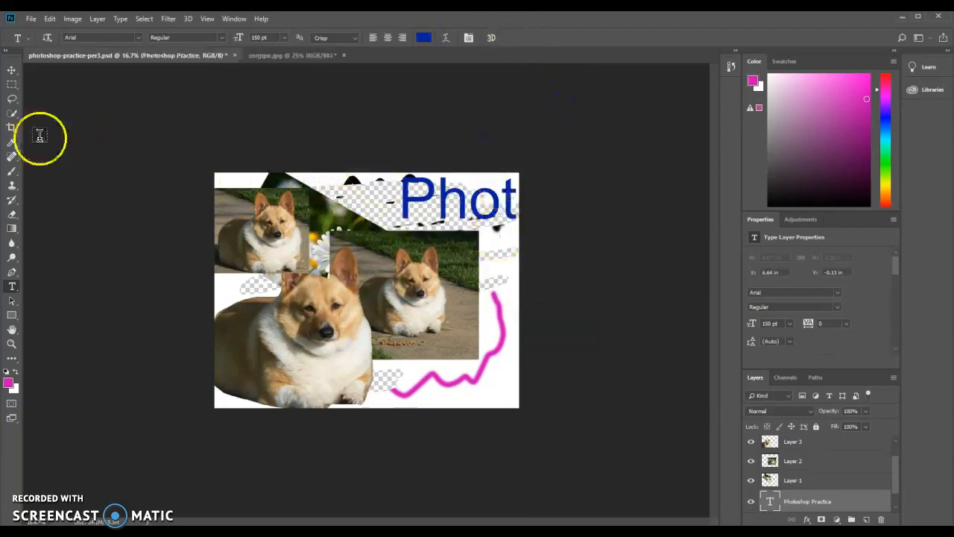
Move the text down and left into the middle of the composition.
{"action": "left_click", "coordinate": [11, 70]}
{"action": "left_click_drag", "start_coordinate": [434, 237], "coordinate": [302, 223]}
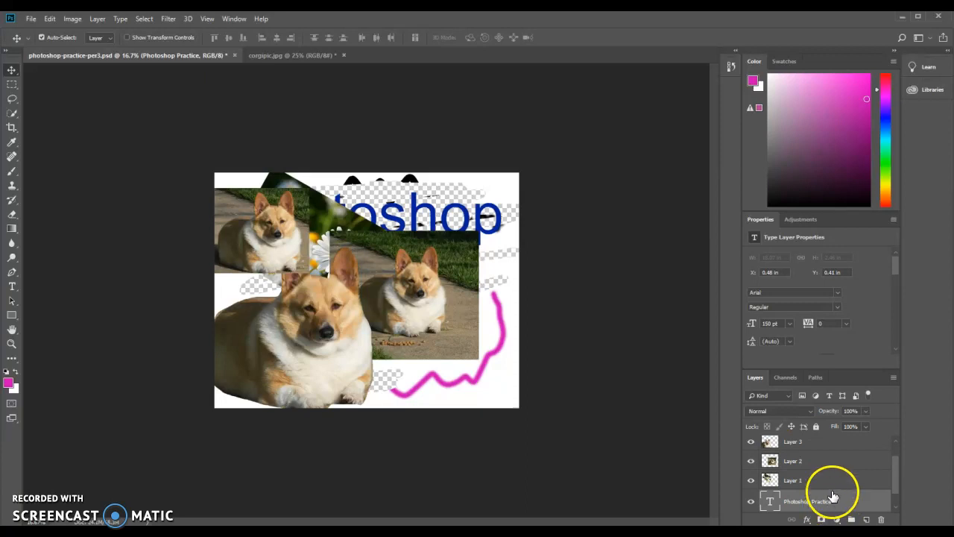
{"action": "left_click_drag", "start_coordinate": [443, 217], "coordinate": [428, 287]}
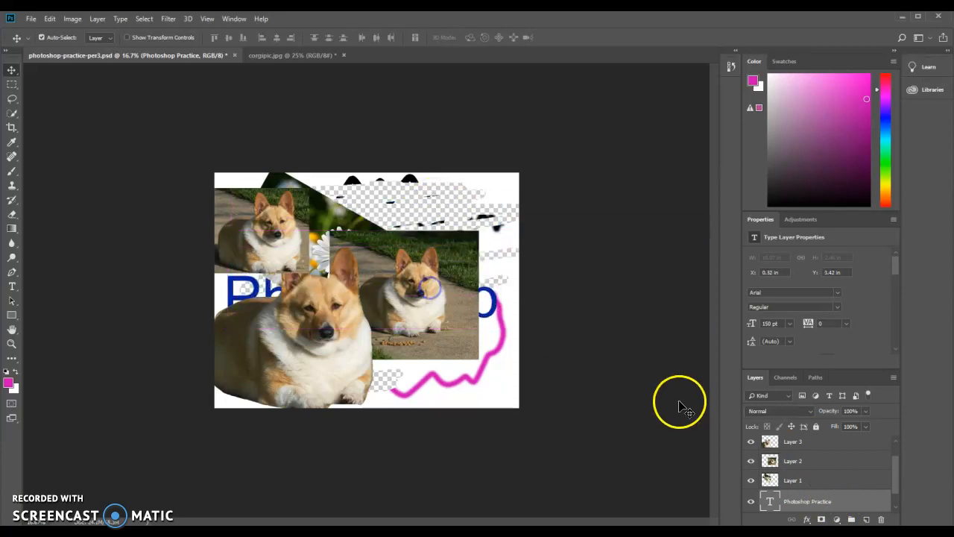
Move the "Photoshop Practice" text layer to the top of the layer stack.
{"action": "left_click_drag", "start_coordinate": [816, 499], "coordinate": [818, 439]}
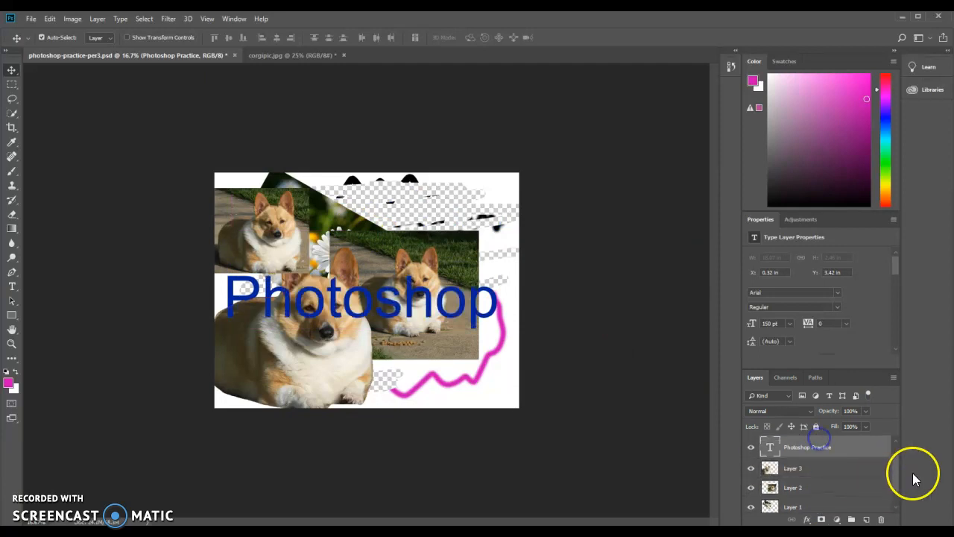
{"action": "left_click_drag", "start_coordinate": [897, 471], "coordinate": [899, 460]}
{"action": "left_click_drag", "start_coordinate": [840, 457], "coordinate": [840, 440]}
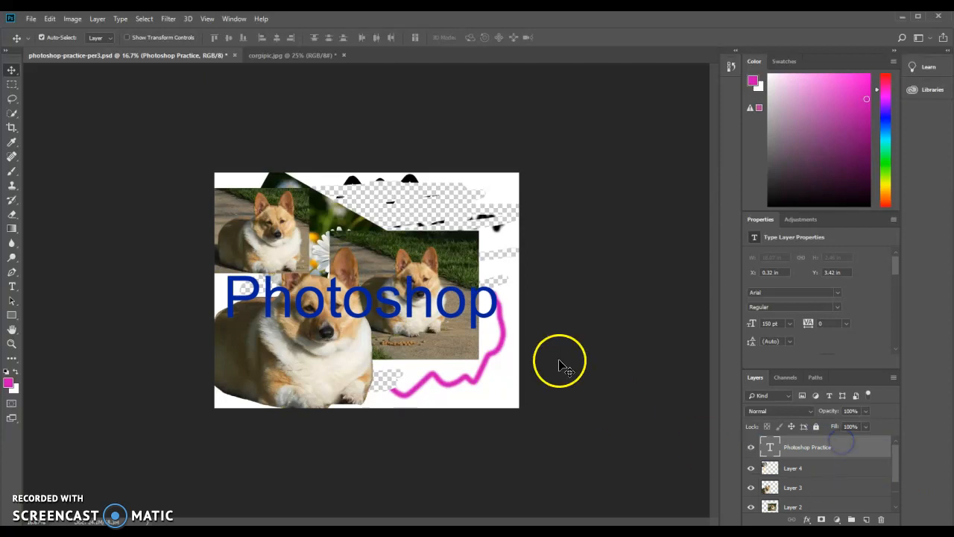
Free-transform the text, stretching it taller and wider across the middle of the composition.
{"action": "left_click_drag", "start_coordinate": [459, 290], "coordinate": [286, 261]}
{"action": "key", "text": "ctrl+t"}
{"action": "left_click_drag", "start_coordinate": [549, 308], "coordinate": [474, 203]}
{"action": "left_click_drag", "start_coordinate": [498, 233], "coordinate": [495, 335]}
{"action": "left_click", "coordinate": [498, 37]}
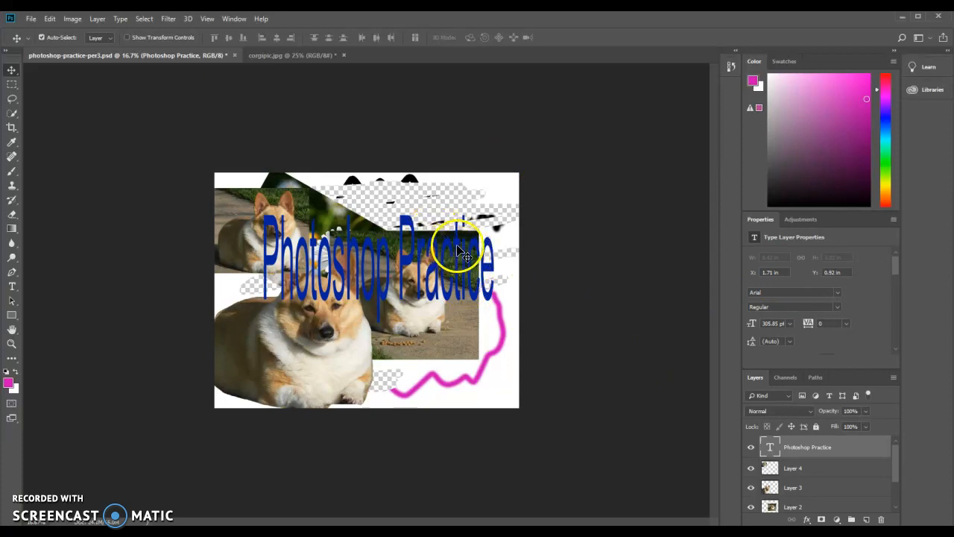
{"action": "mouse_move", "coordinate": [446, 245]}
{"action": "left_mouse_down"}
{"action": "mouse_move", "coordinate": [389, 283]}
{"action": "mouse_move", "coordinate": [444, 252]}
{"action": "left_mouse_up"}
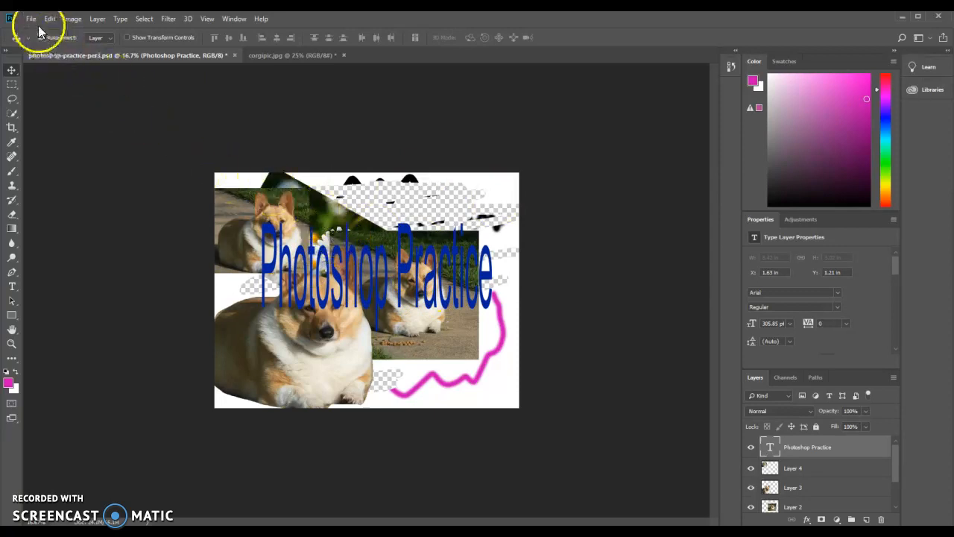
Save the document.
{"action": "key", "text": "ctrl+s"}
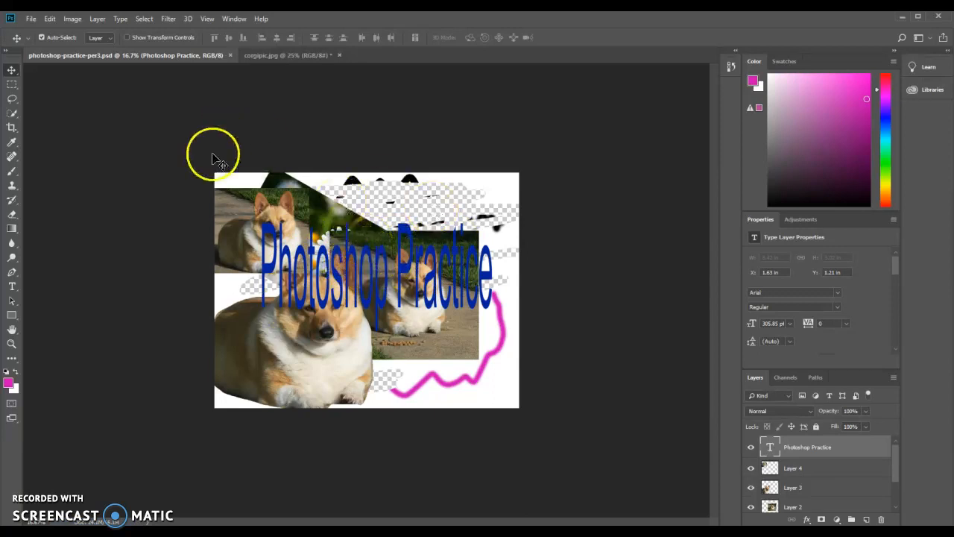
{"action": "left_click", "coordinate": [31, 18]}
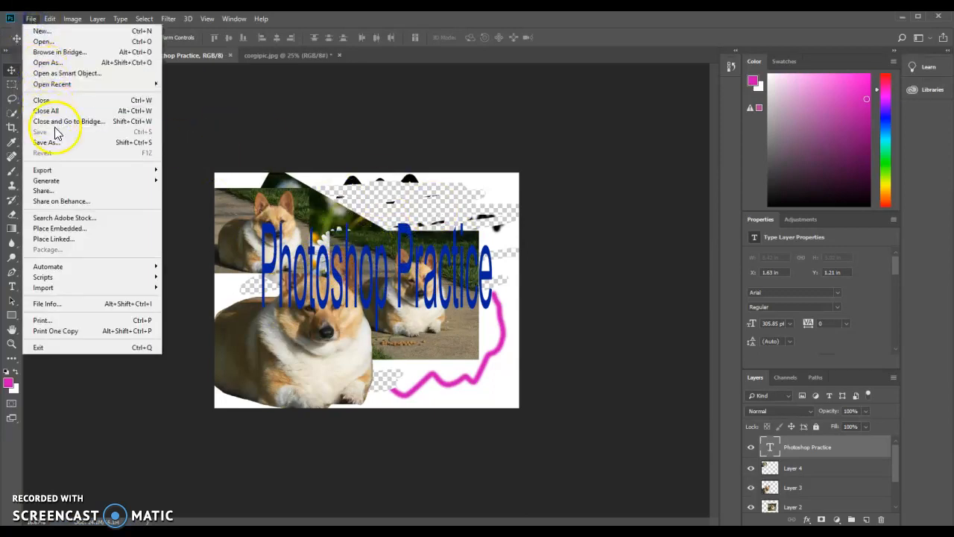
{"action": "left_click", "coordinate": [334, 129]}
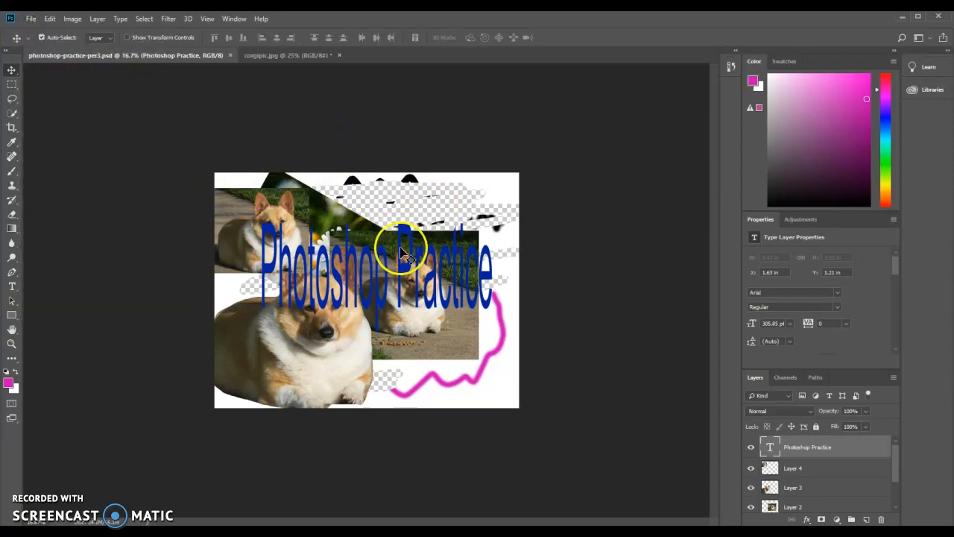
Save a copy as JPEG named photoshop-practice-per3_final in My Pictures at high quality.
{"action": "left_click", "coordinate": [31, 19]}
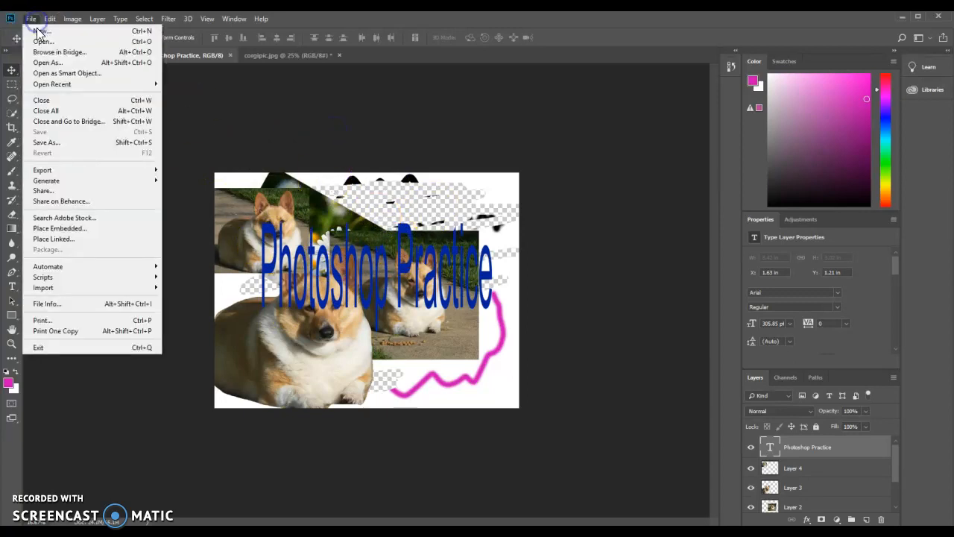
{"action": "left_click", "coordinate": [65, 142]}
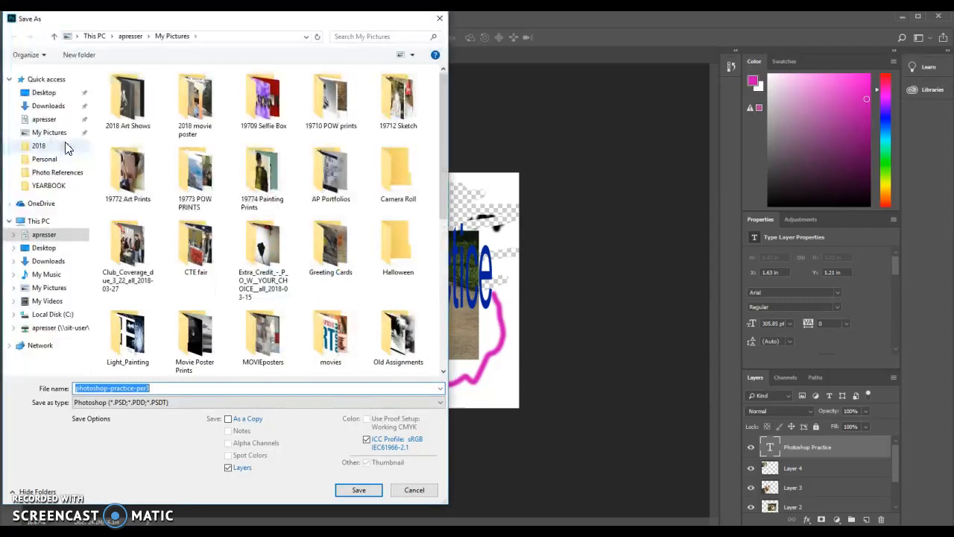
{"action": "left_click", "coordinate": [157, 388]}
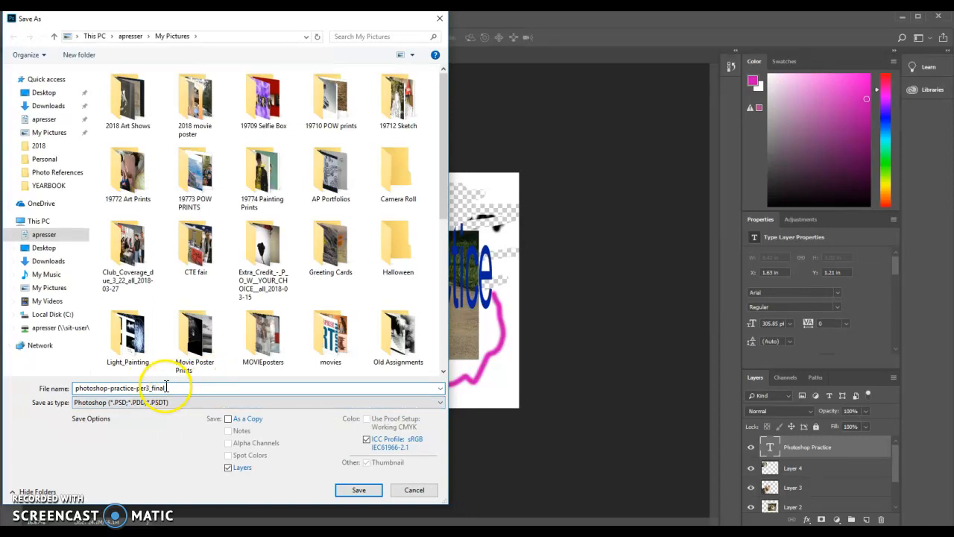
{"action": "left_click", "coordinate": [135, 409]}
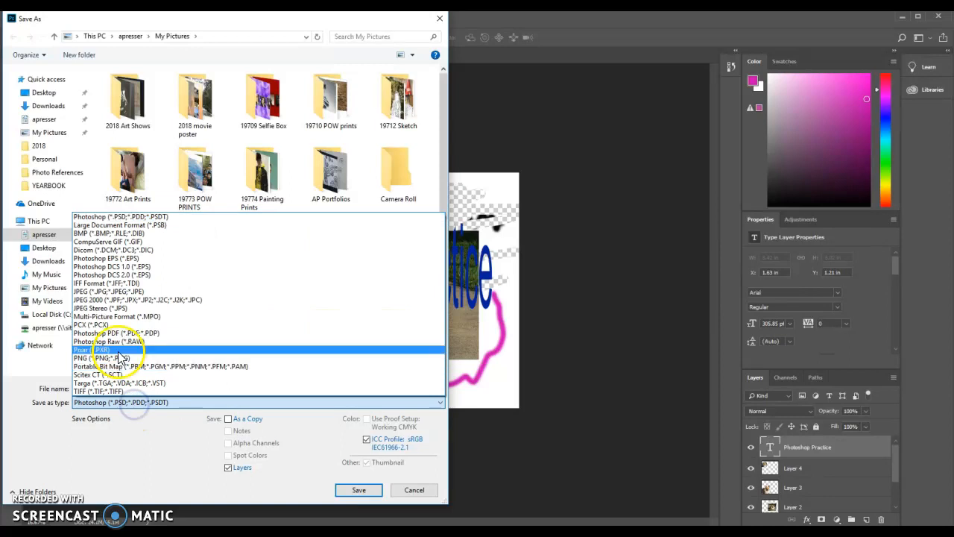
{"action": "left_click", "coordinate": [114, 291]}
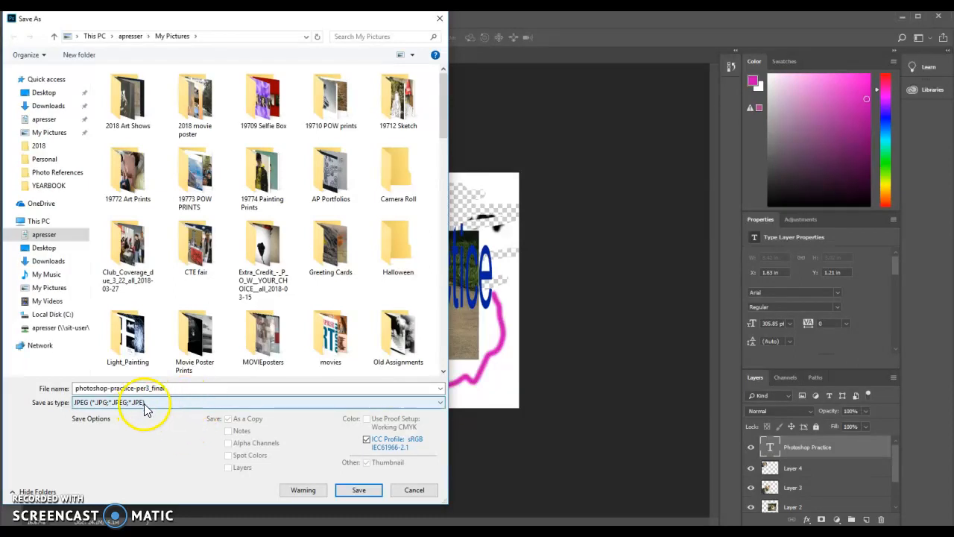
{"action": "left_click", "coordinate": [357, 490]}
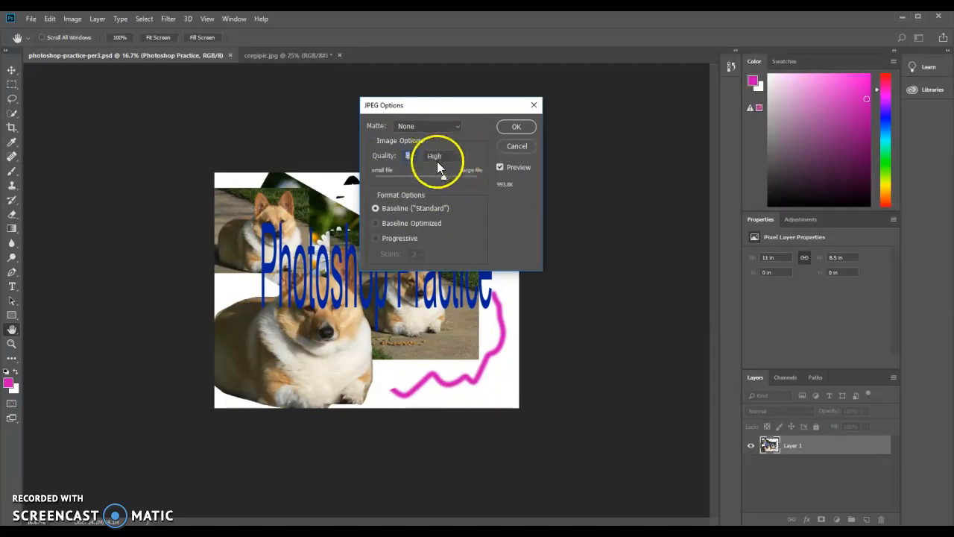
{"action": "mouse_move", "coordinate": [443, 181]}
{"action": "left_mouse_down"}
{"action": "mouse_move", "coordinate": [392, 180]}
{"action": "mouse_move", "coordinate": [472, 185]}
{"action": "mouse_move", "coordinate": [446, 190]}
{"action": "mouse_move", "coordinate": [448, 182]}
{"action": "left_mouse_up"}
{"action": "left_click", "coordinate": [516, 128]}
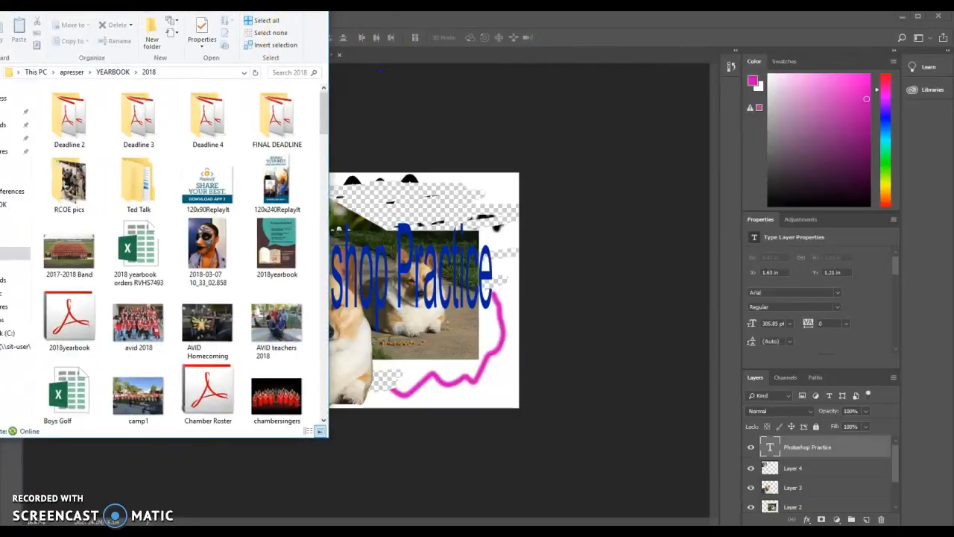
Open the exported photoshop-practice-per3_final JPEG from My Pictures in File Explorer.
{"action": "left_click_drag", "start_coordinate": [60, 2], "coordinate": [278, 56]}
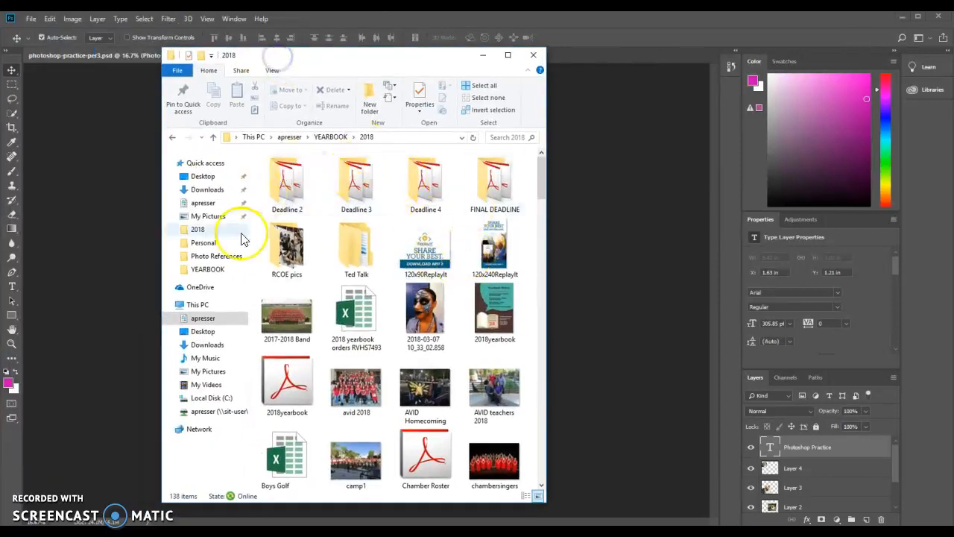
{"action": "left_click", "coordinate": [226, 371]}
{"action": "left_click_drag", "start_coordinate": [543, 202], "coordinate": [530, 384]}
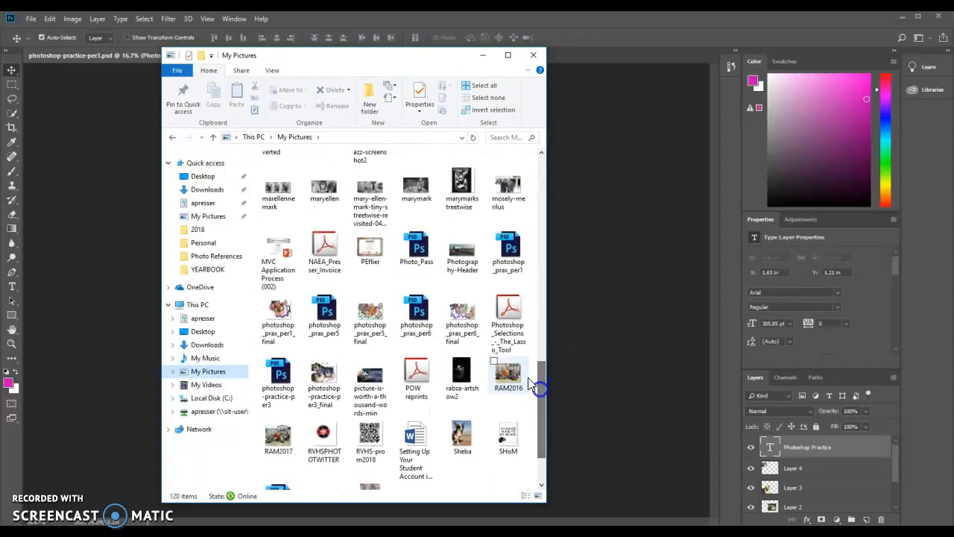
{"action": "double_click", "coordinate": [326, 381]}
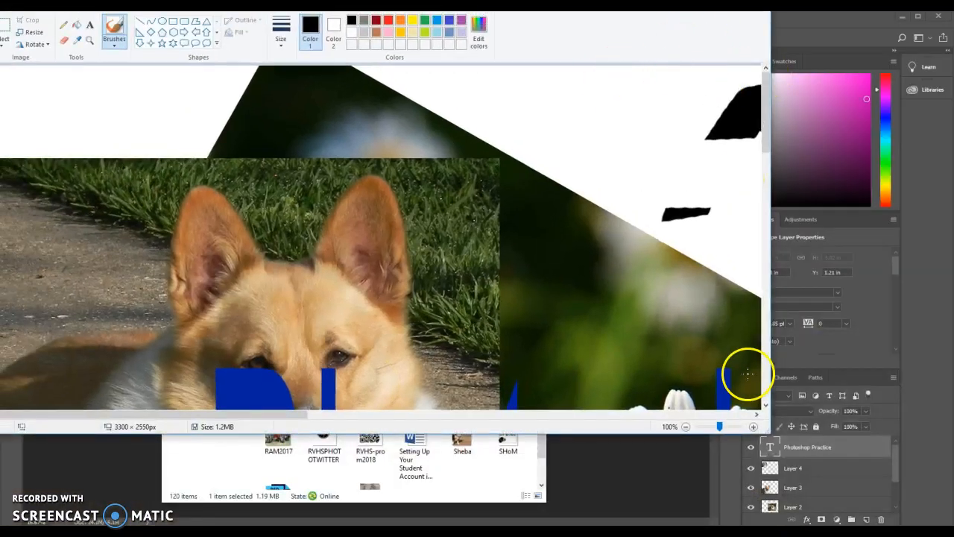
Zoom out to view the whole exported image in Paint, then close Paint and File Explorer.
{"action": "left_click_drag", "start_coordinate": [720, 426], "coordinate": [694, 427]}
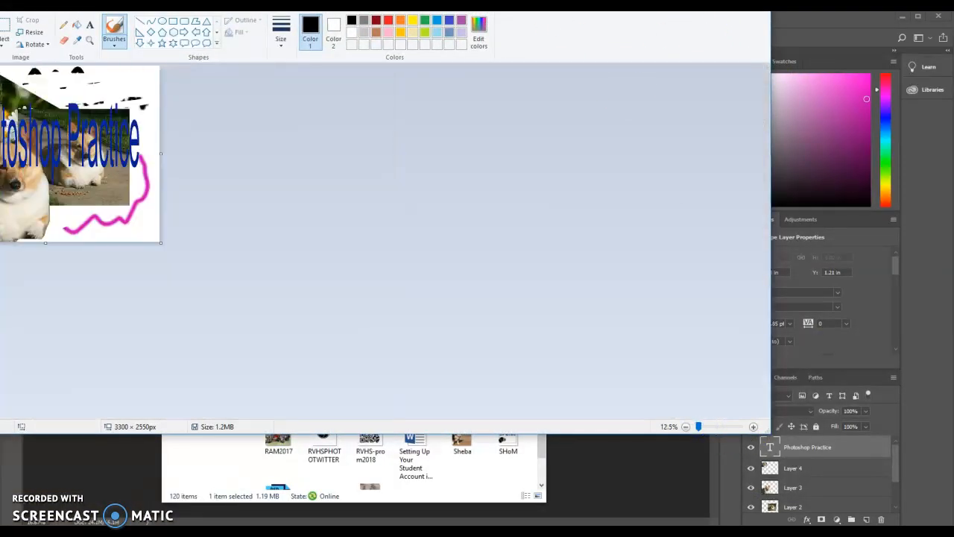
{"action": "left_click_drag", "start_coordinate": [576, 0], "coordinate": [641, 54]}
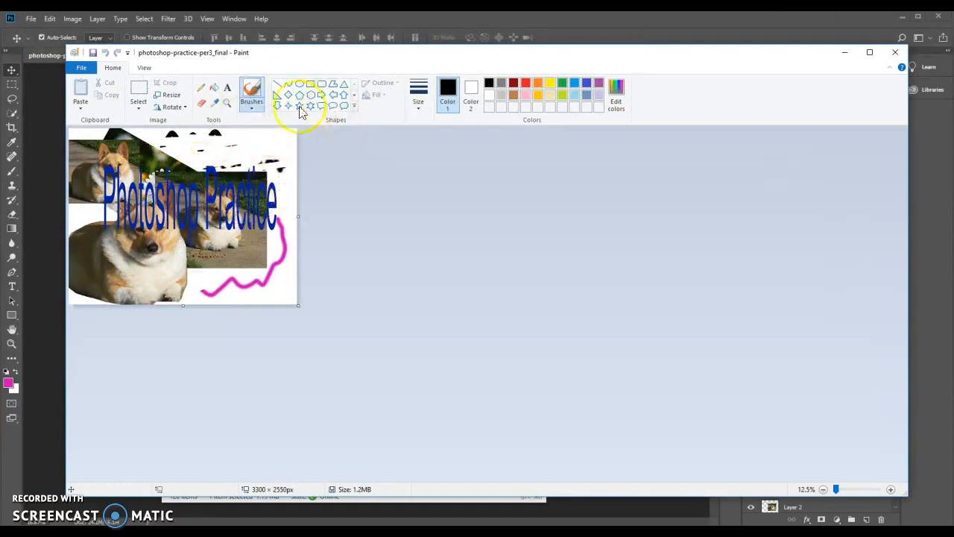
{"action": "left_click", "coordinate": [895, 54]}
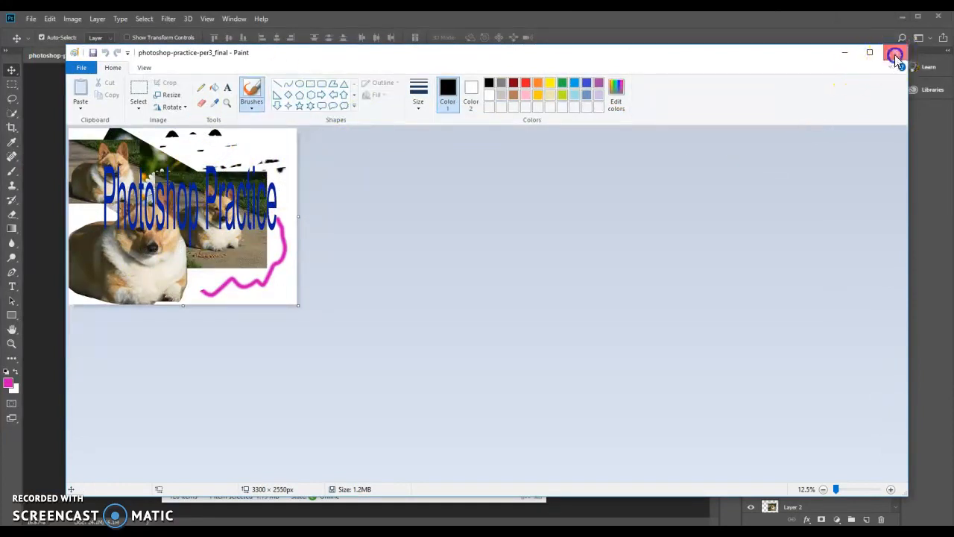
{"action": "left_click", "coordinate": [534, 56]}
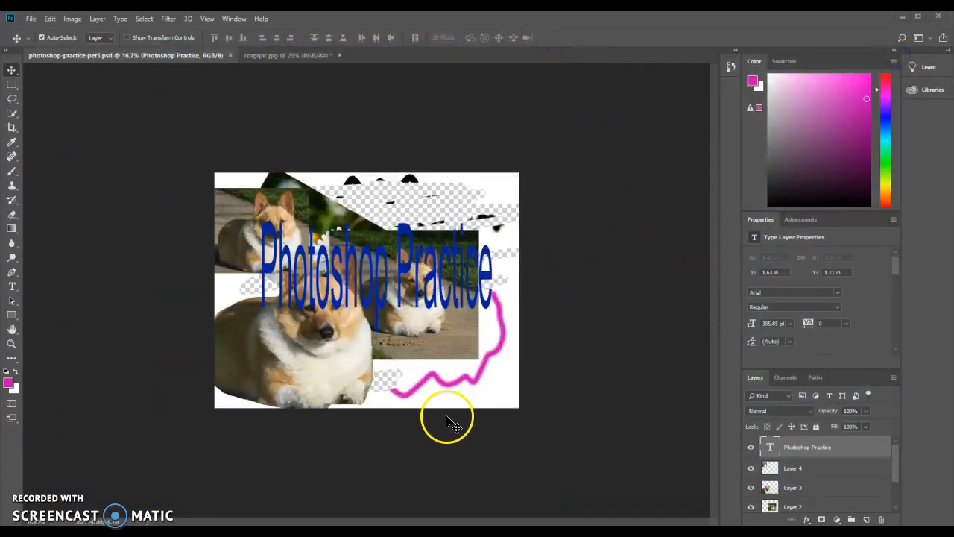